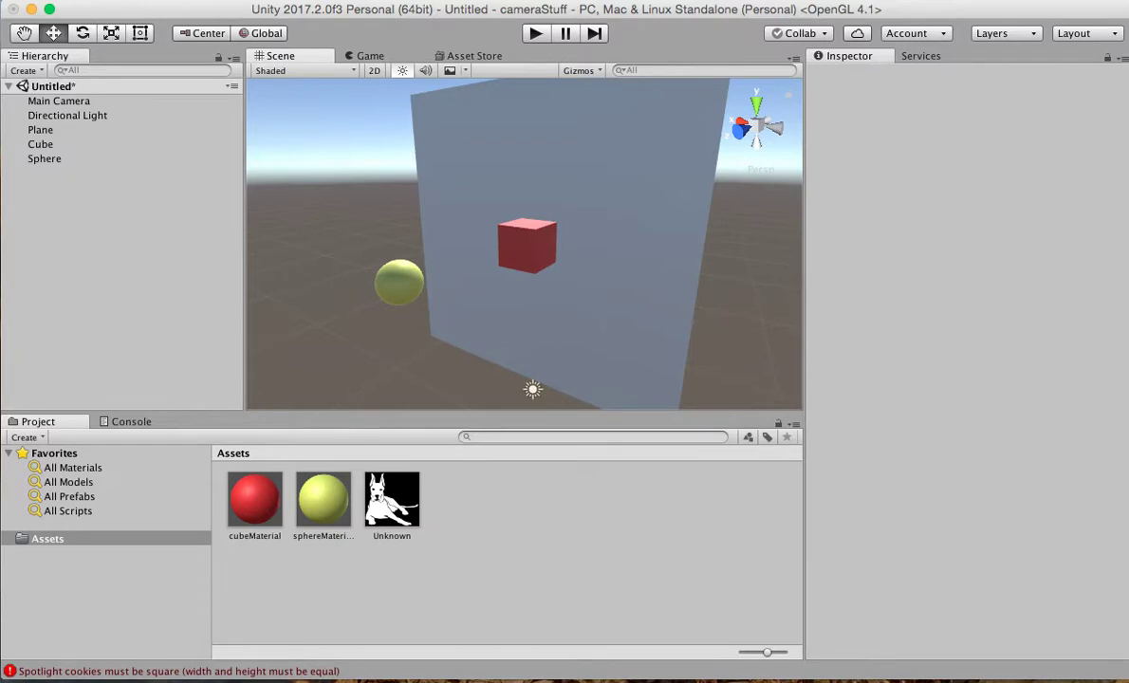
Add a point light to the scene and move it along Z to about 7.01, in front of the sphere
left_click(228, 0)
mouse_move(252, 92)
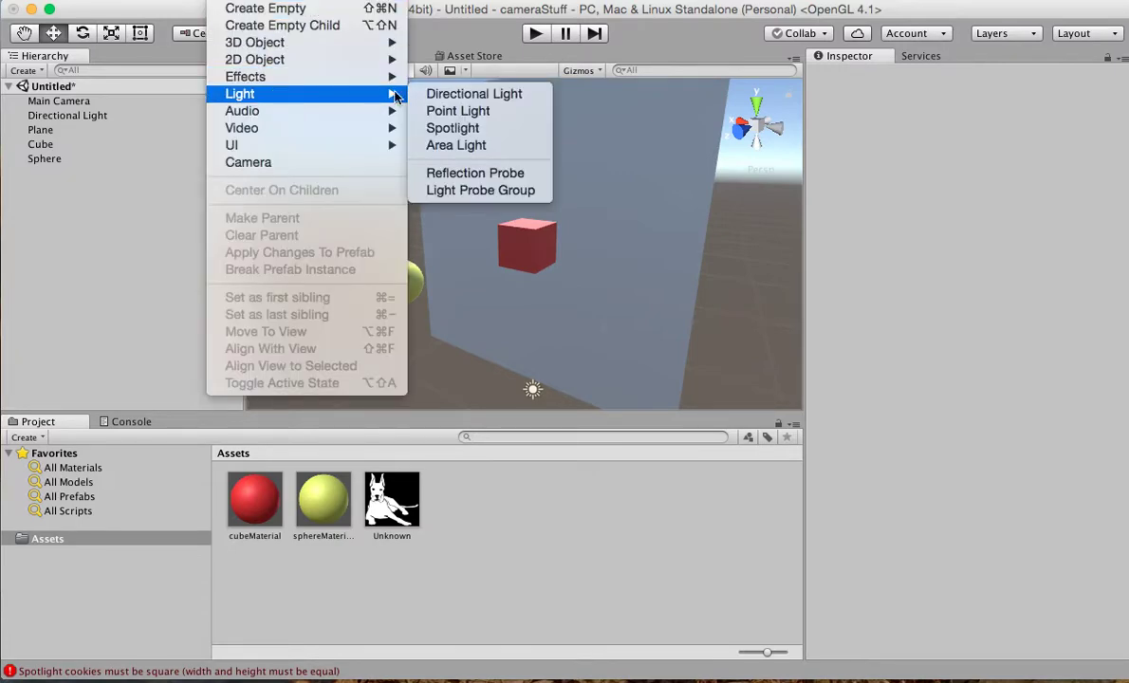
left_click(447, 112)
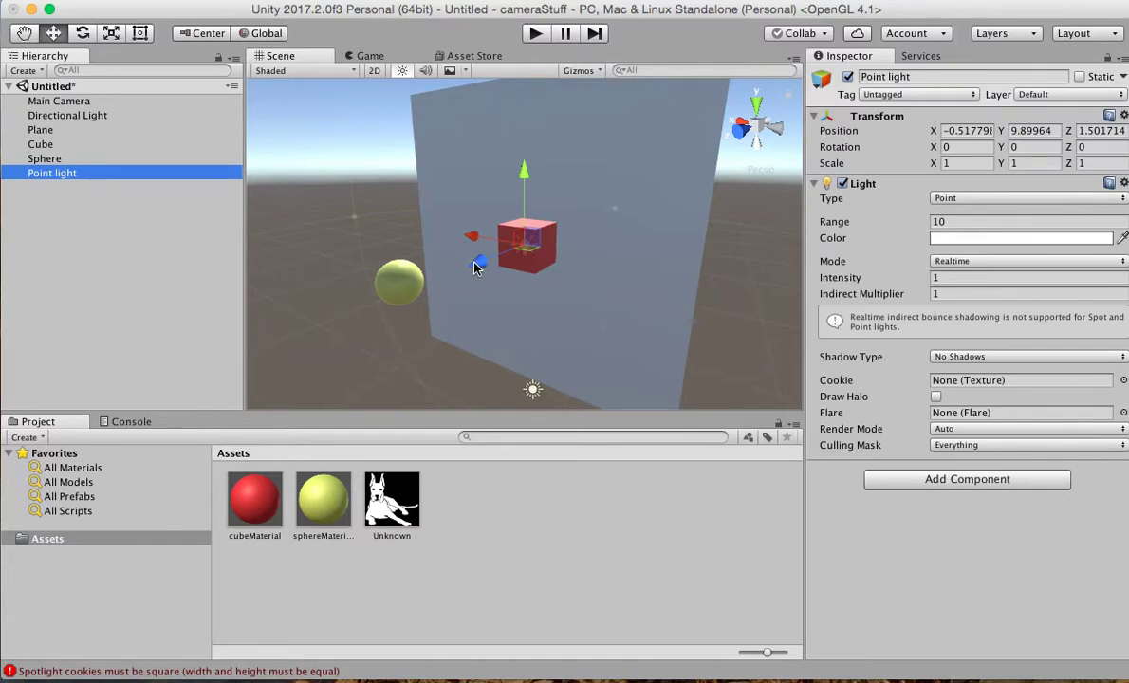
left_click_drag(478, 261, 432, 320)
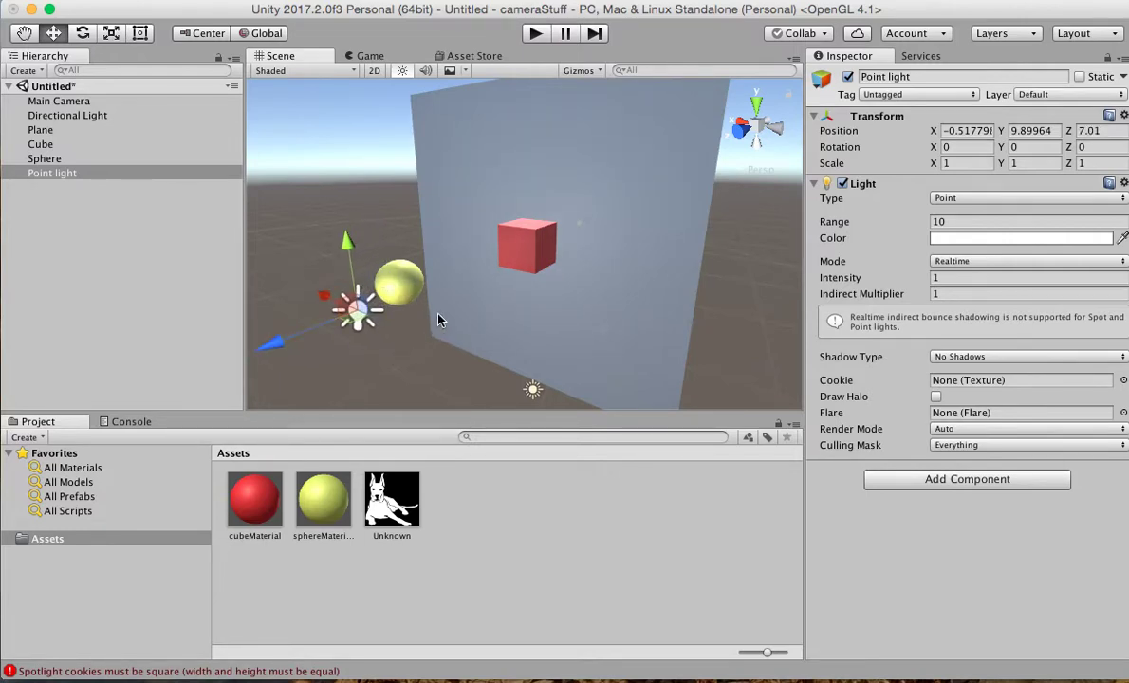
left_click(132, 286)
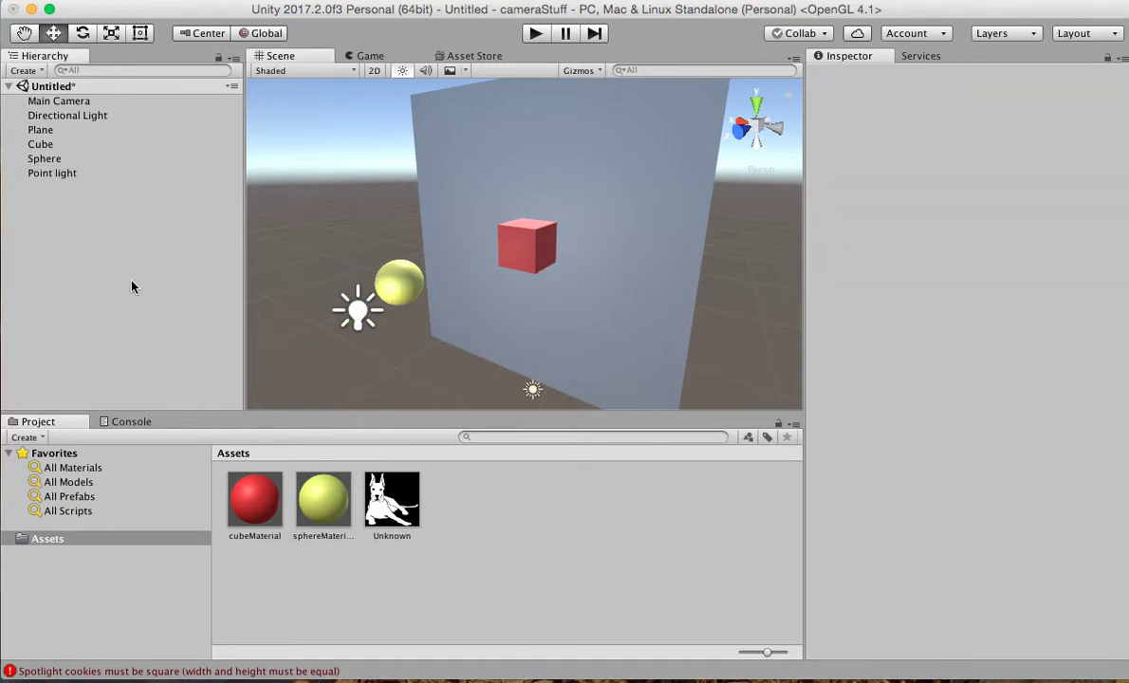
Set the point light's intensity to 2 and its color to light blue (ACB0FFFF)
left_click(63, 172)
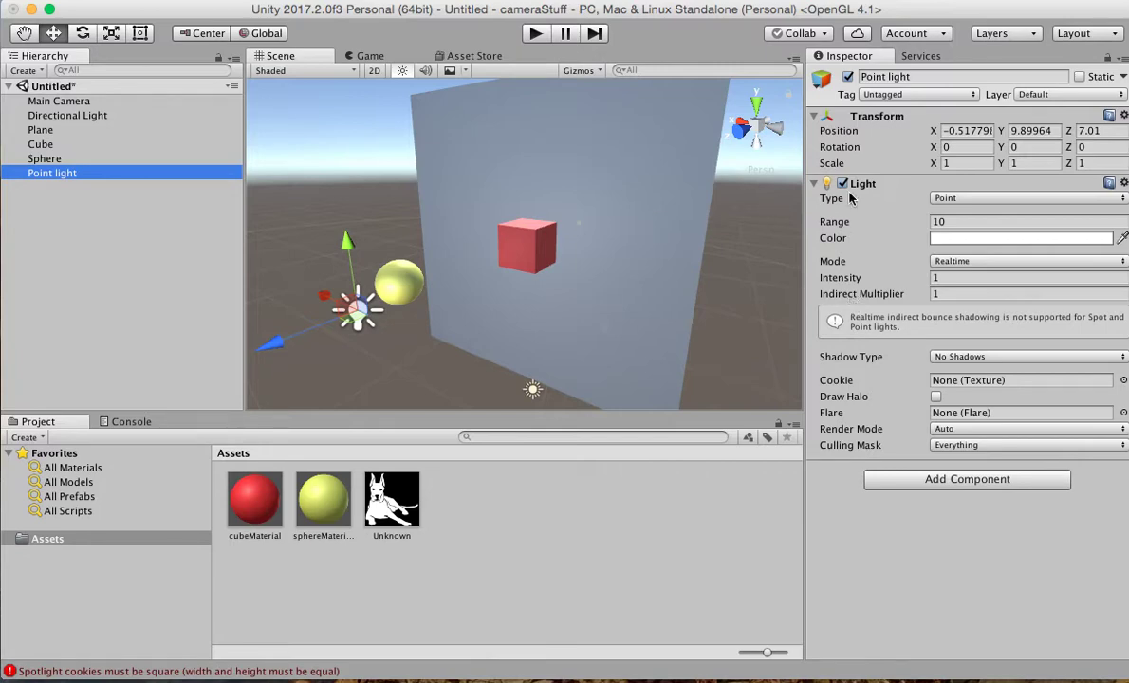
left_click(961, 276)
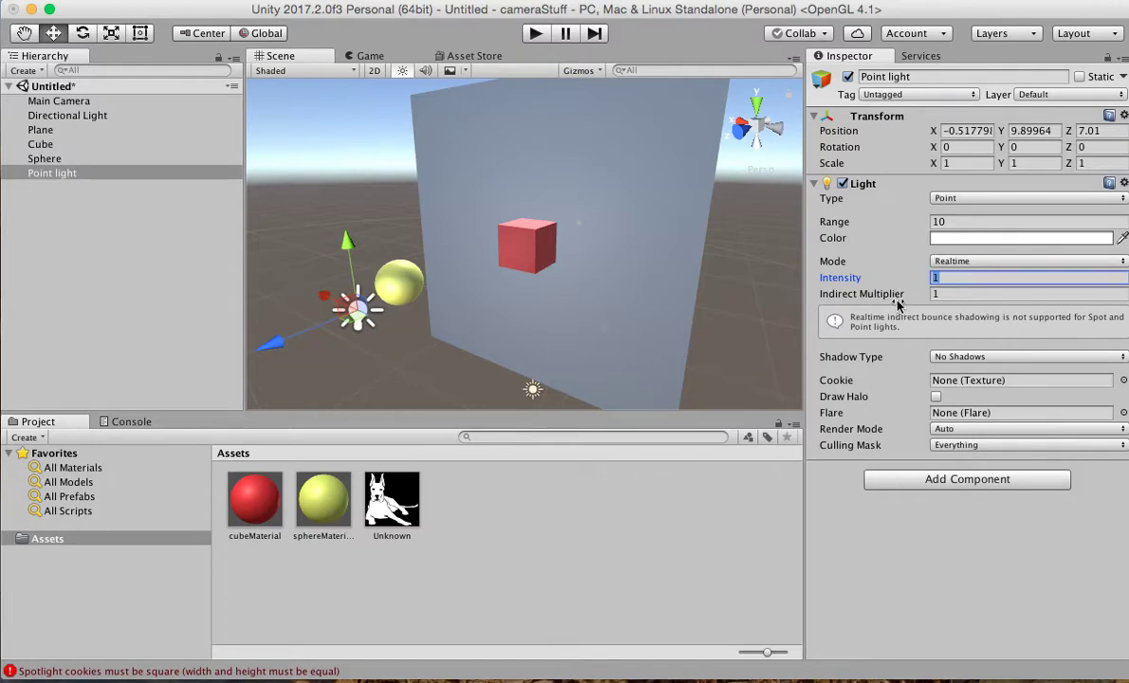
type("2")
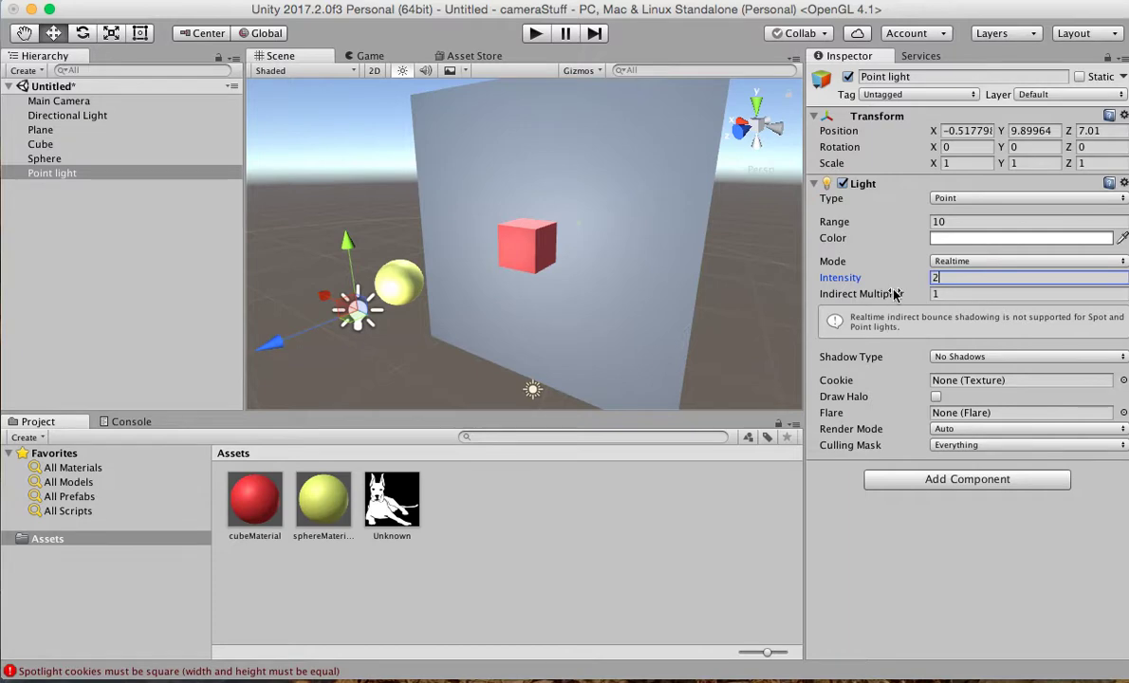
left_click(942, 240)
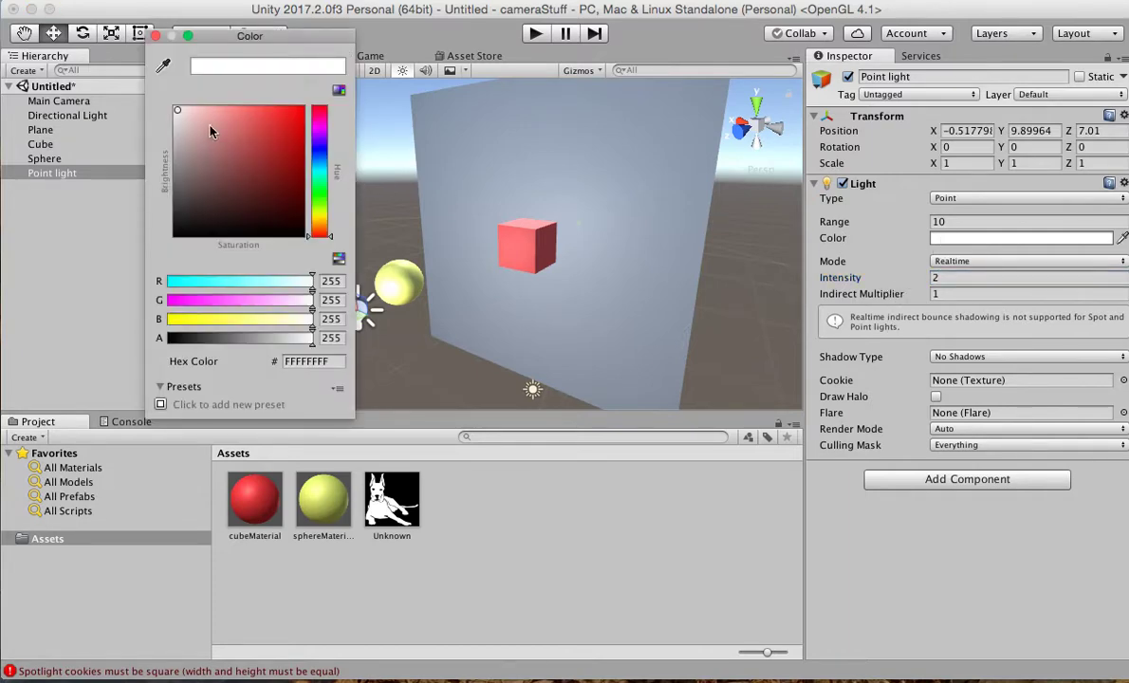
left_click(318, 150)
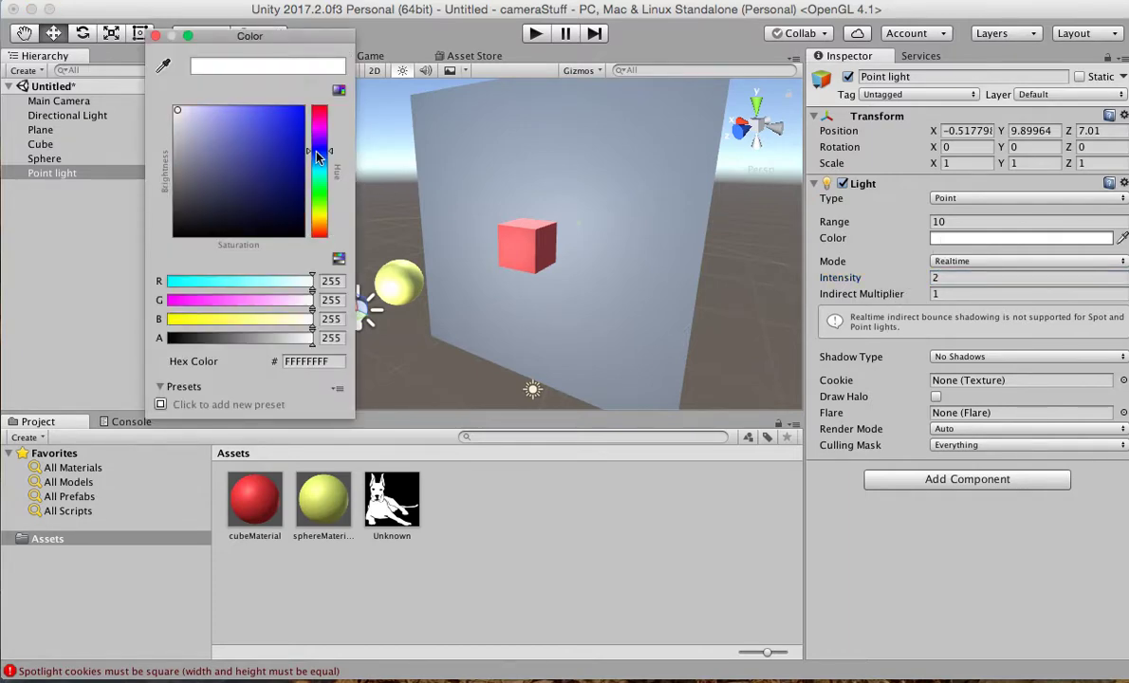
left_click(217, 111)
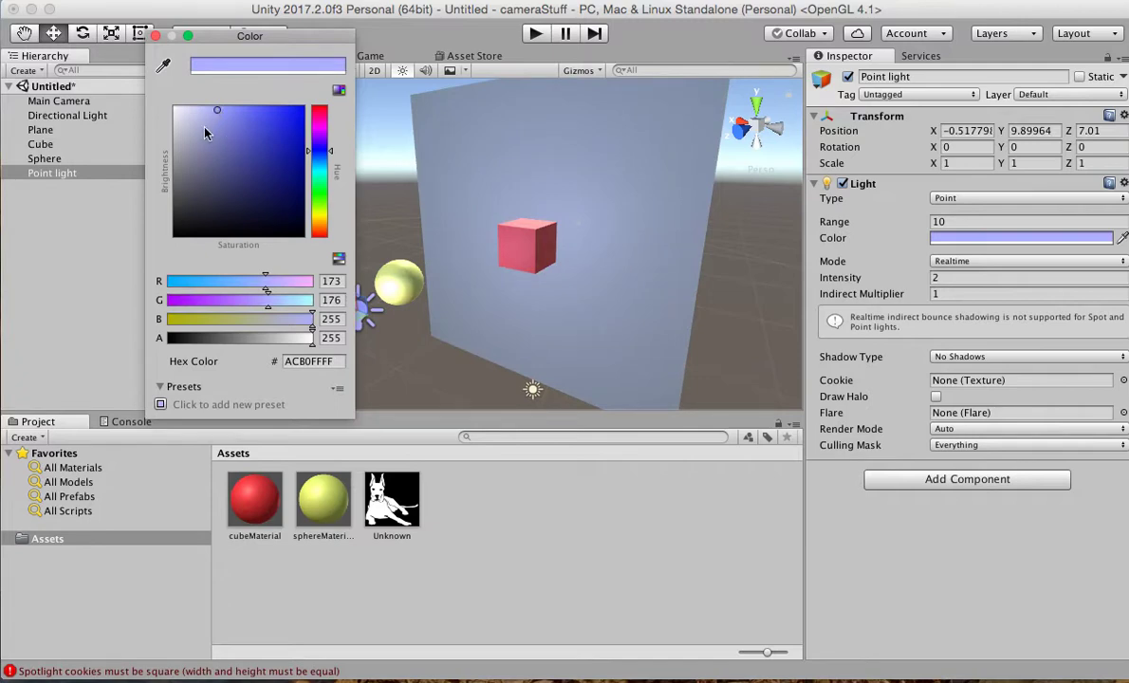
left_click(156, 36)
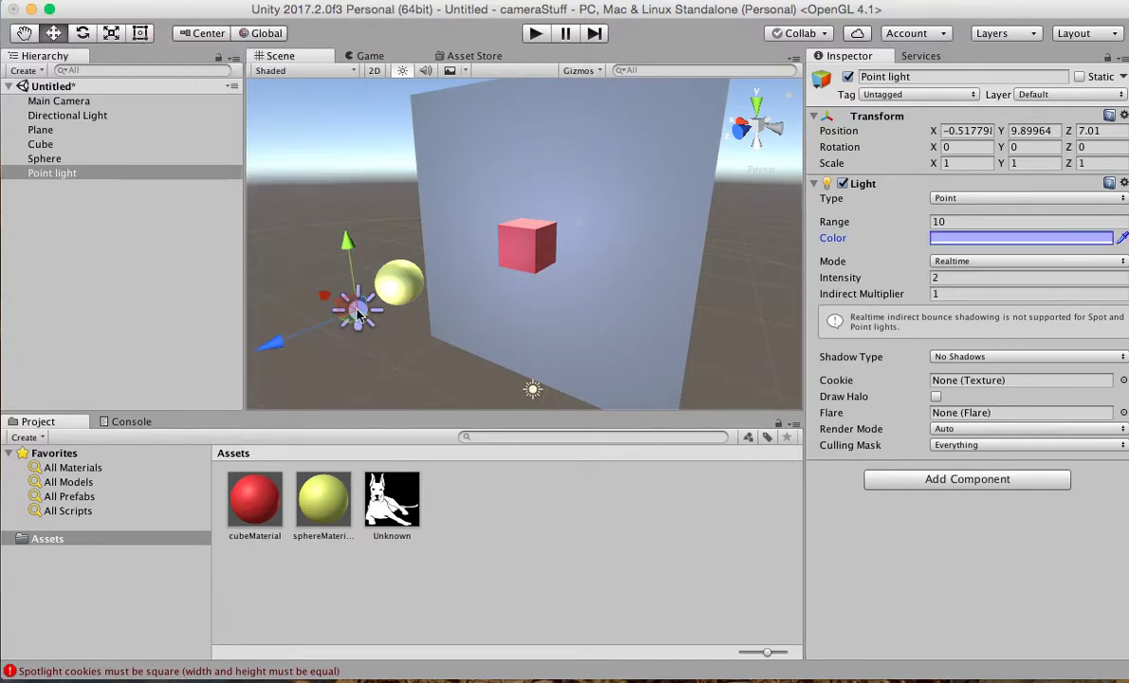
Try Hard Shadows on the point light, and set its shadow type to Soft Shadows
left_click(941, 358)
left_click(887, 380)
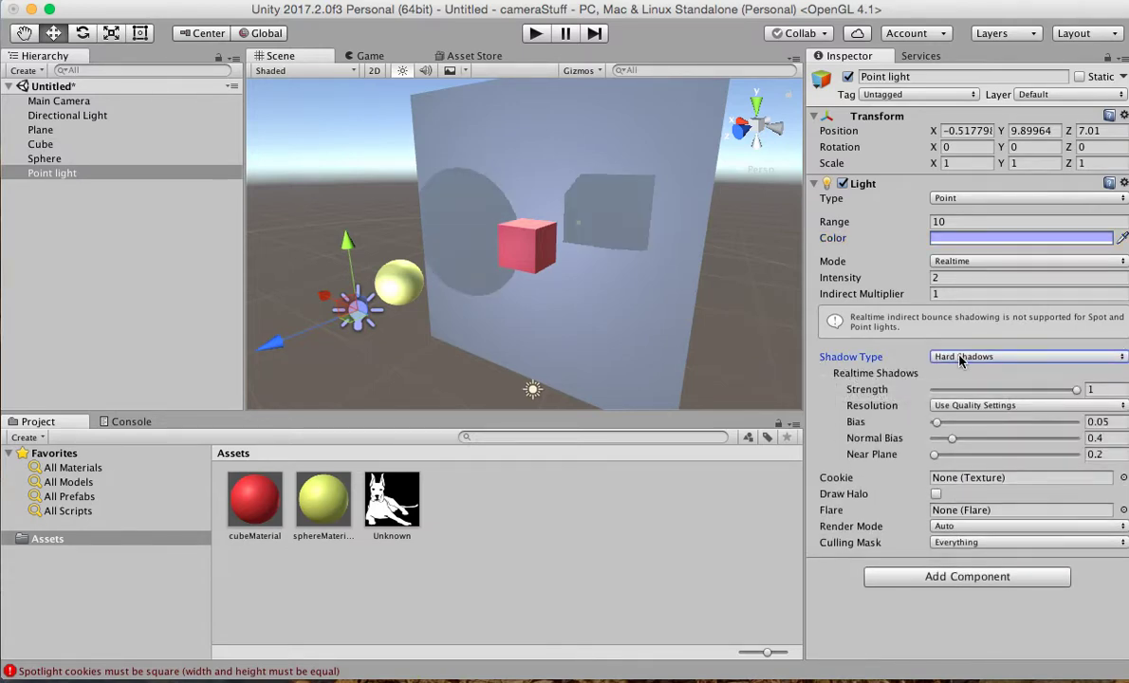
left_click(960, 358)
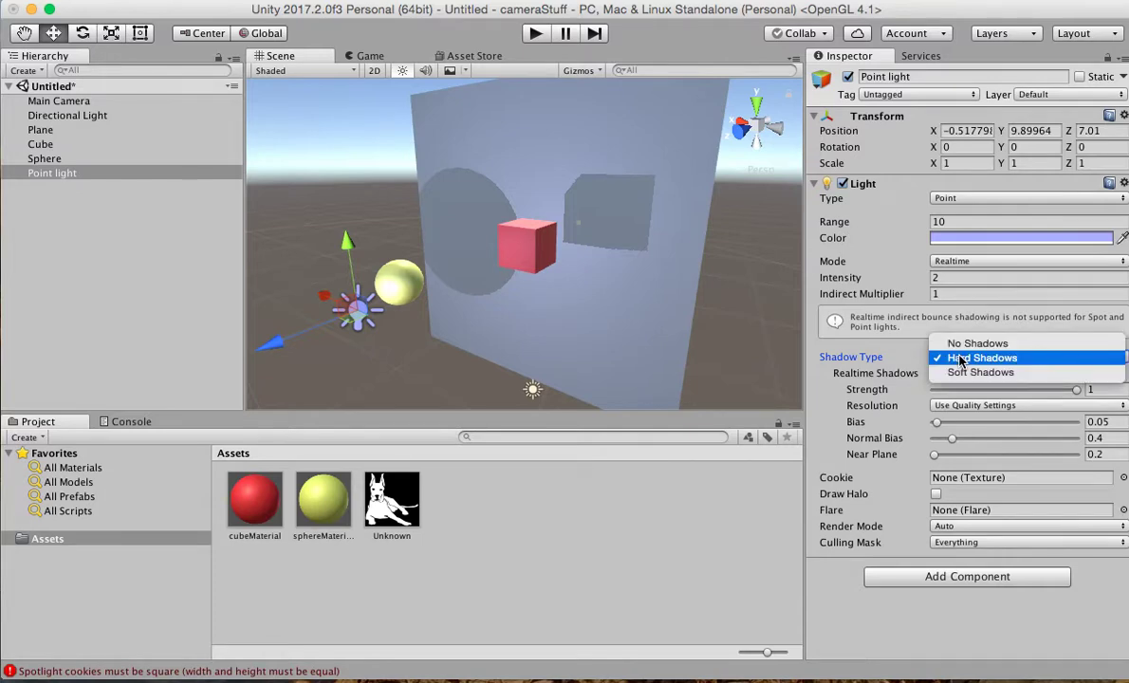
left_click(960, 373)
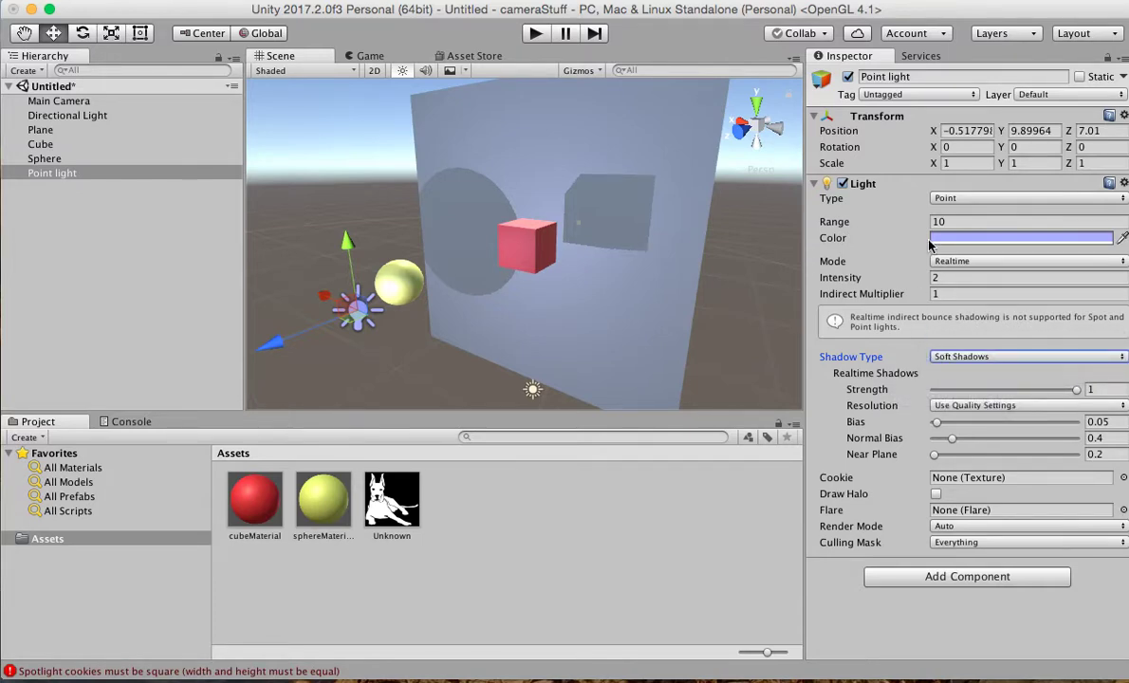
Set the point light's intensity to 1 and move it farther from the plane, to about Z 7.61
left_click(943, 276)
type("1")
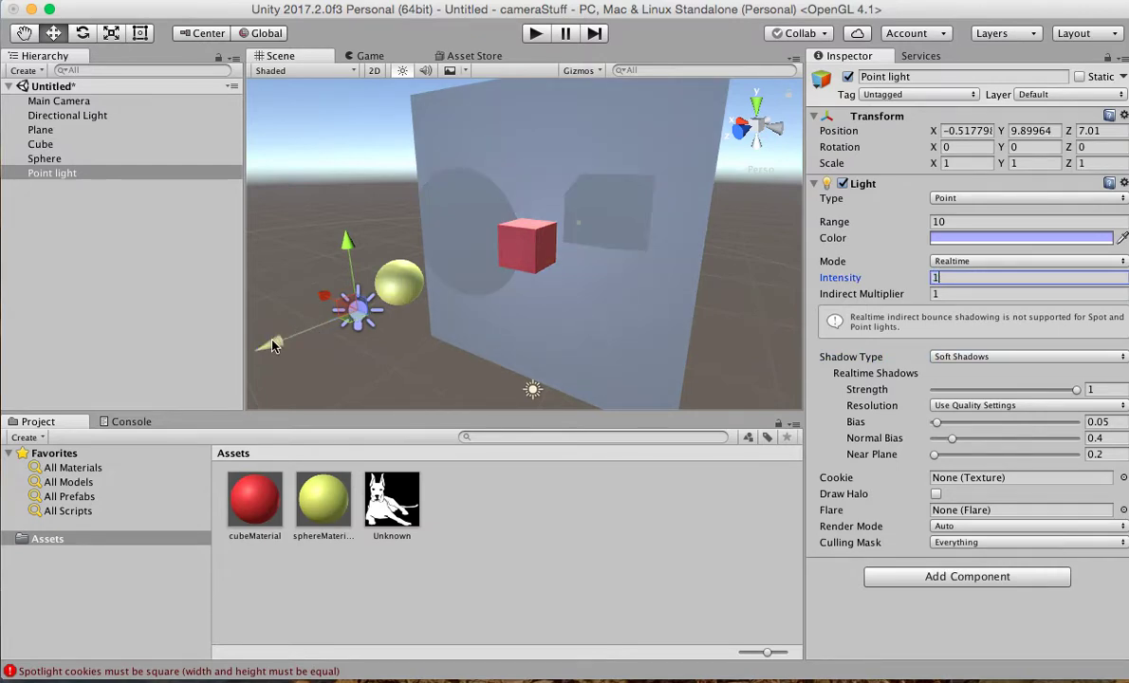
left_click_drag(272, 347, 237, 371)
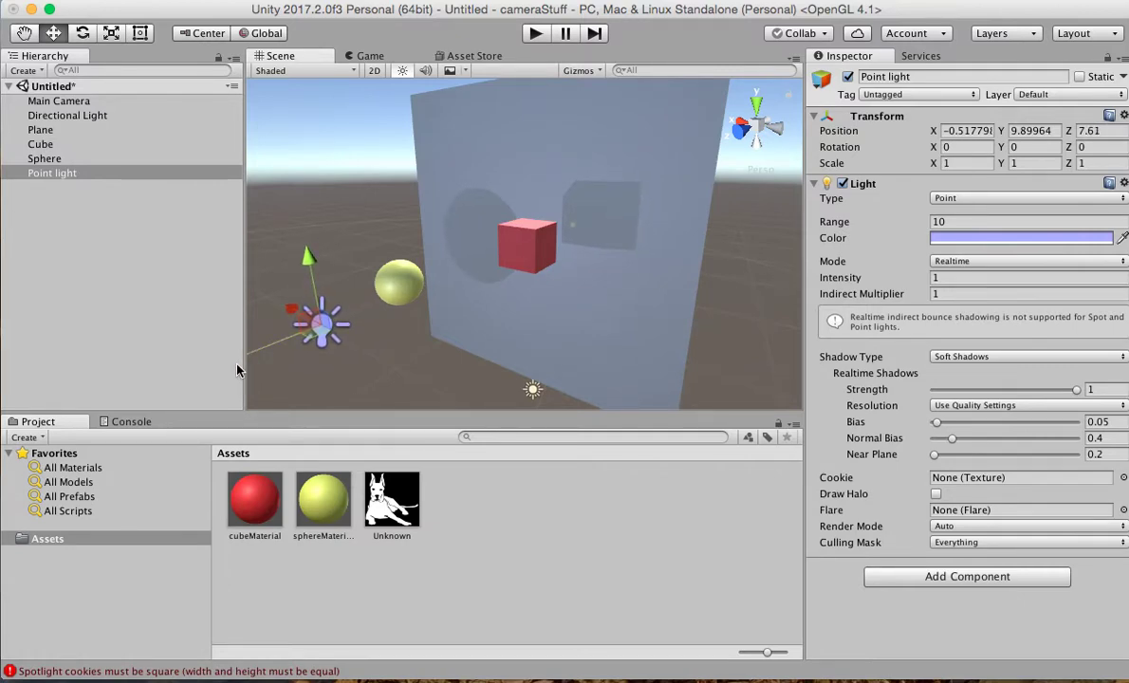
left_click_drag(237, 370, 237, 371)
Delete the directional light from the scene
left_click(55, 115)
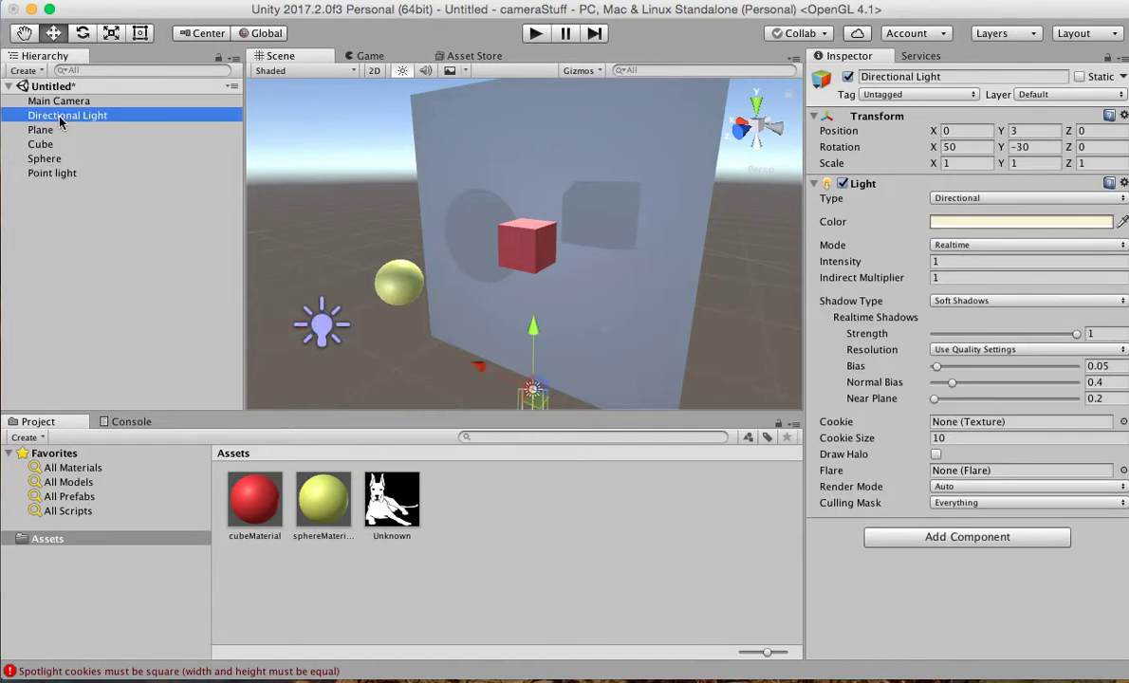
left_click(129, 5)
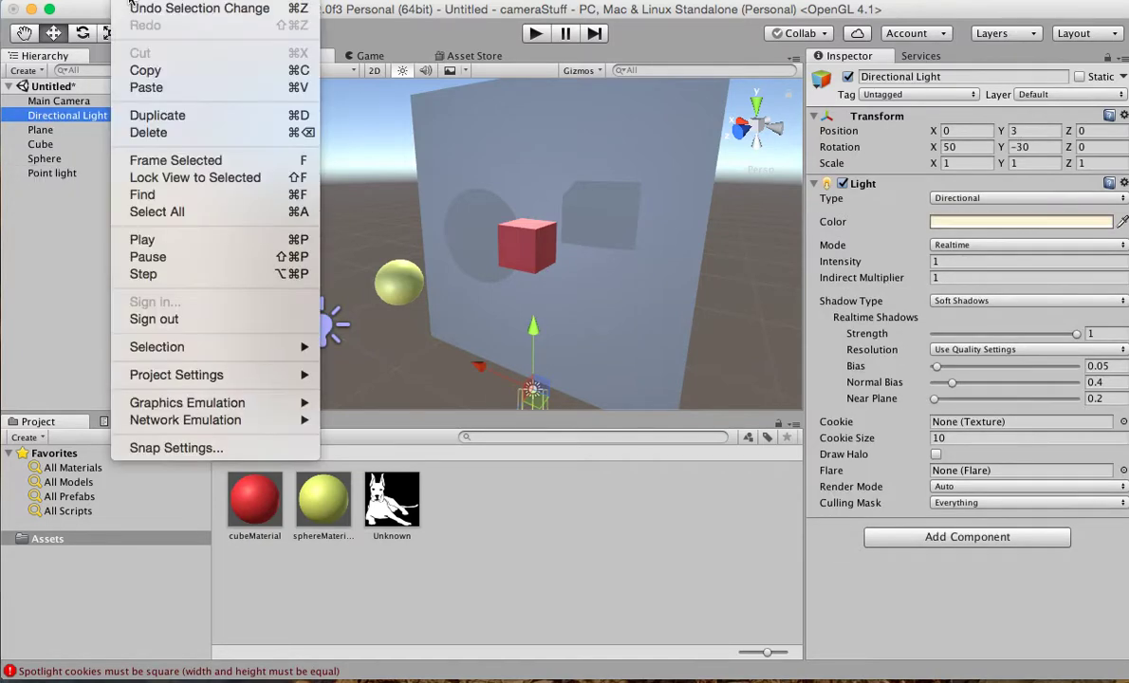
left_click(151, 137)
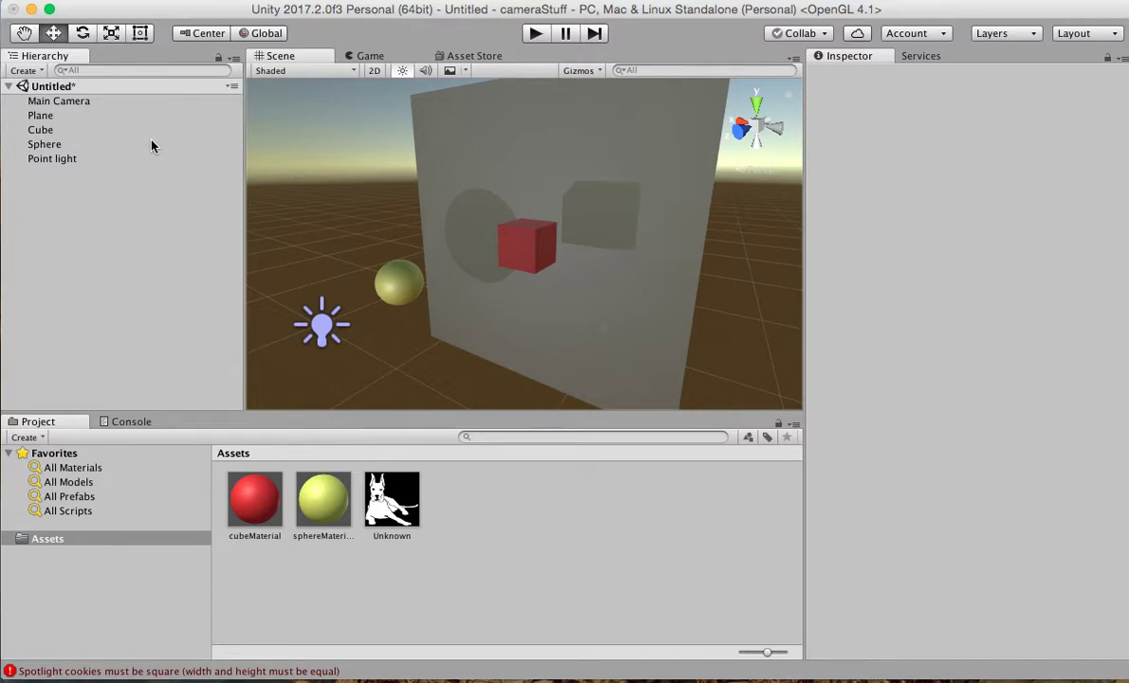
Delete the point light from the scene
left_click(131, 2)
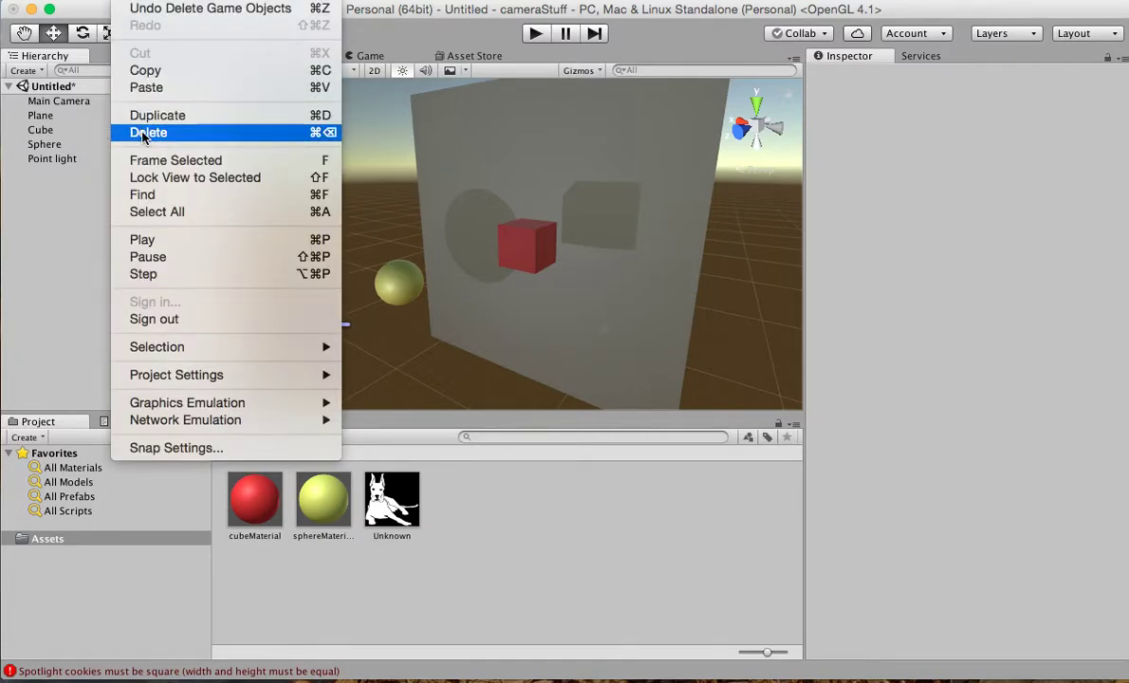
left_click(76, 175)
left_click(52, 159)
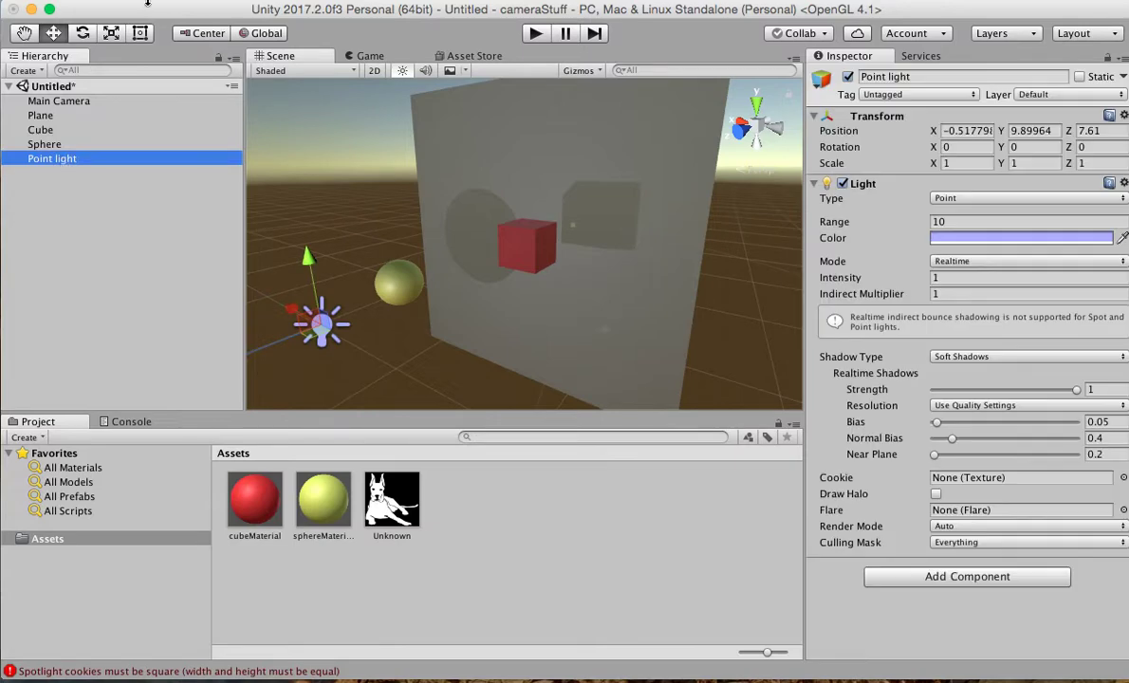
left_click(133, 4)
left_click(144, 132)
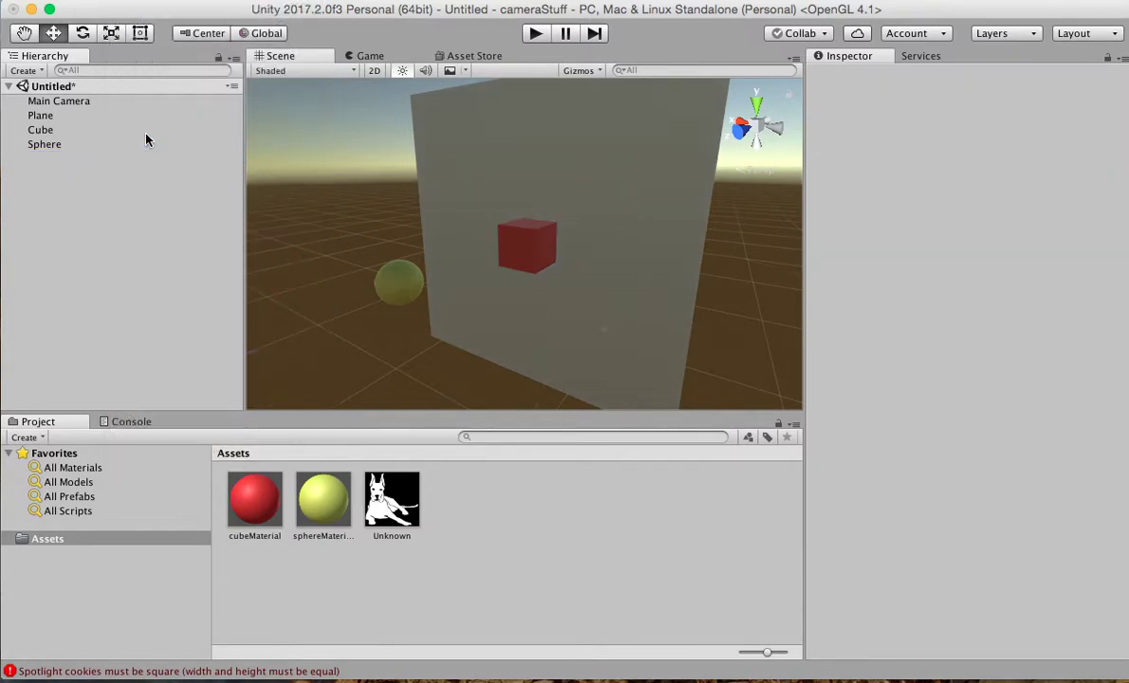
Add a spotlight to the scene and move it along Z to about 7, in front of the sphere
left_click(228, 2)
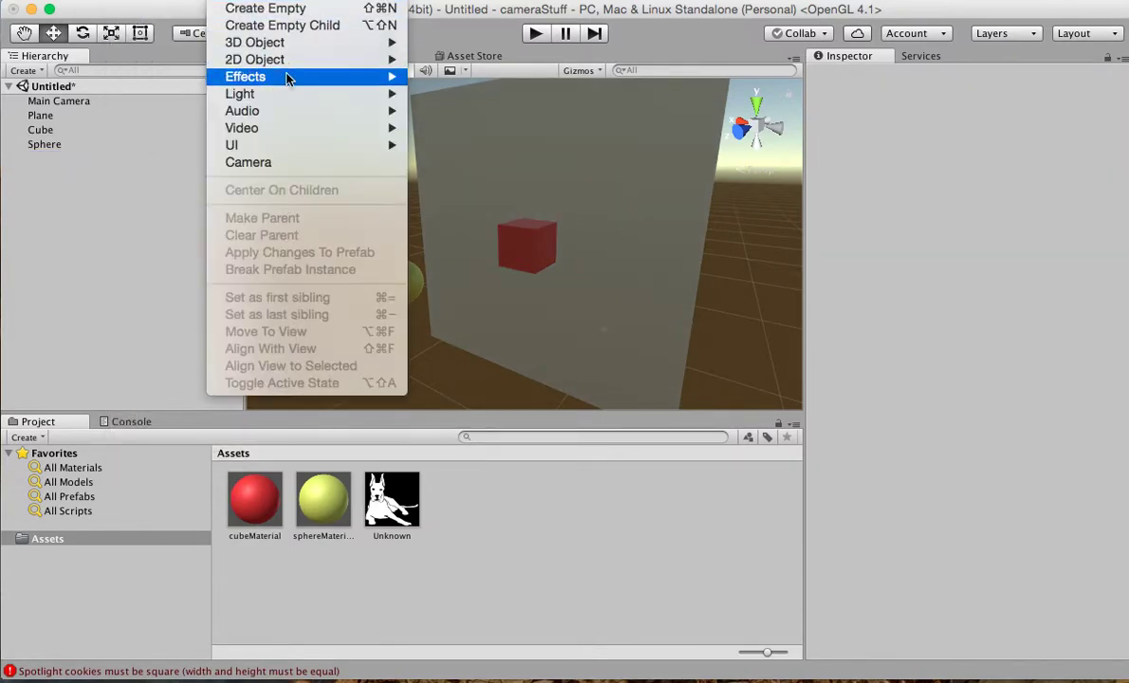
mouse_move(300, 96)
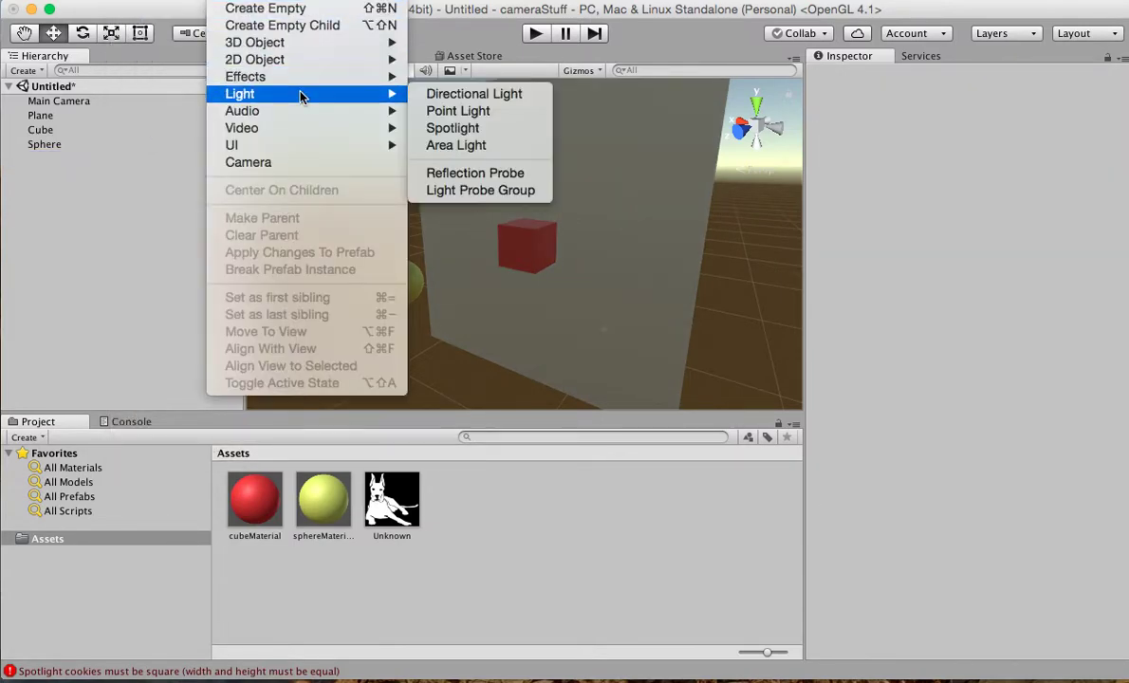
left_click(452, 133)
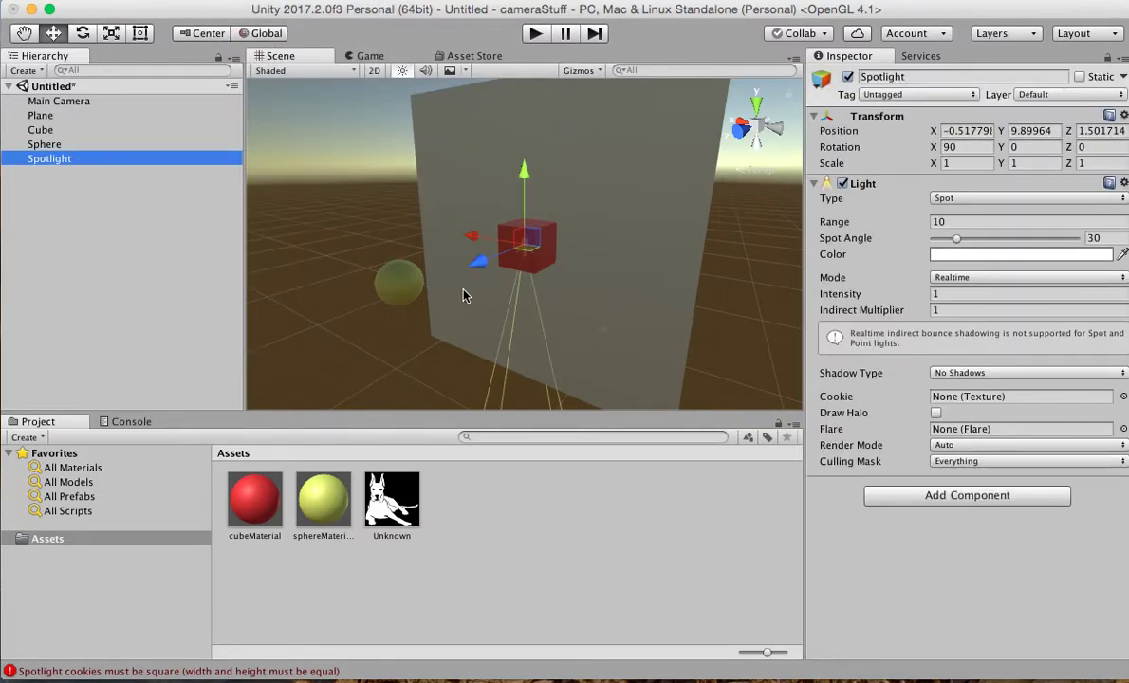
left_click_drag(481, 265, 399, 315)
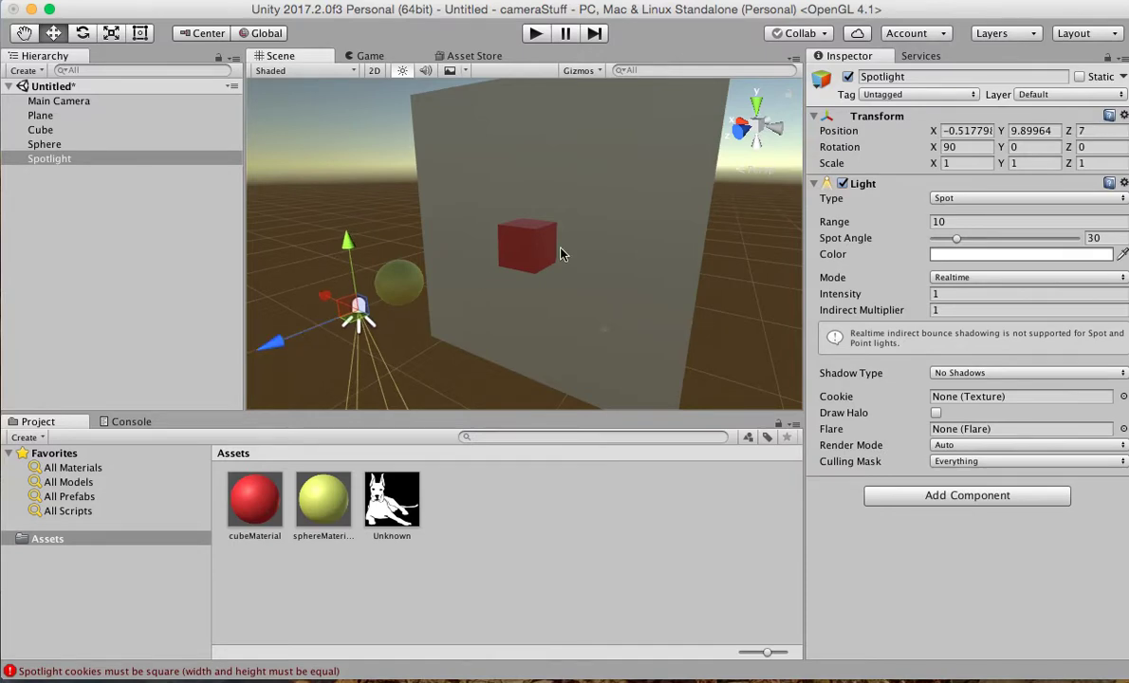
Aim the spotlight at the plane by setting its X rotation to 180 and its Z rotation to 0
left_click(1093, 147)
type("90")
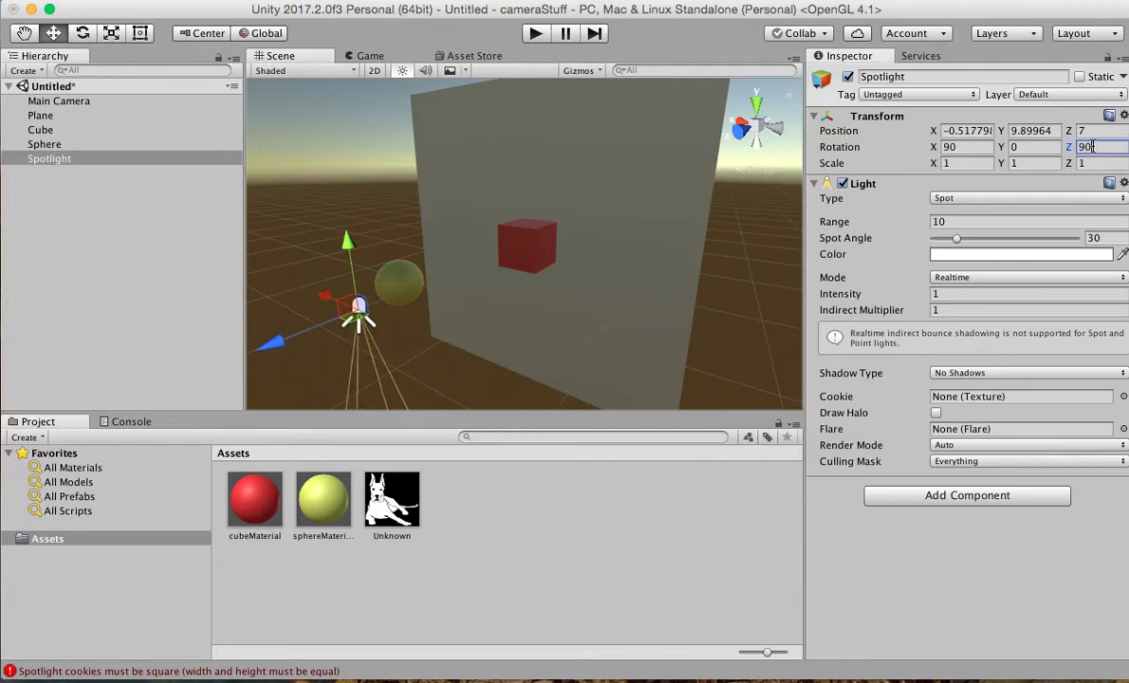
key("BackSpace")
key("BackSpace")
type("0")
left_click(971, 147)
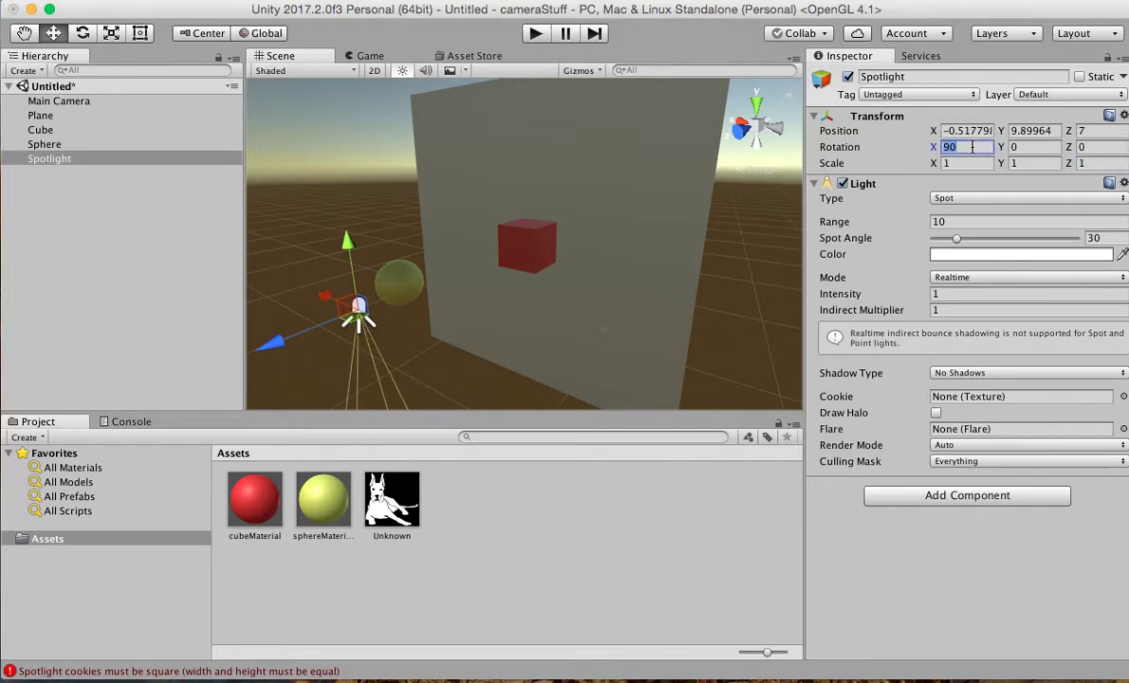
type("1")
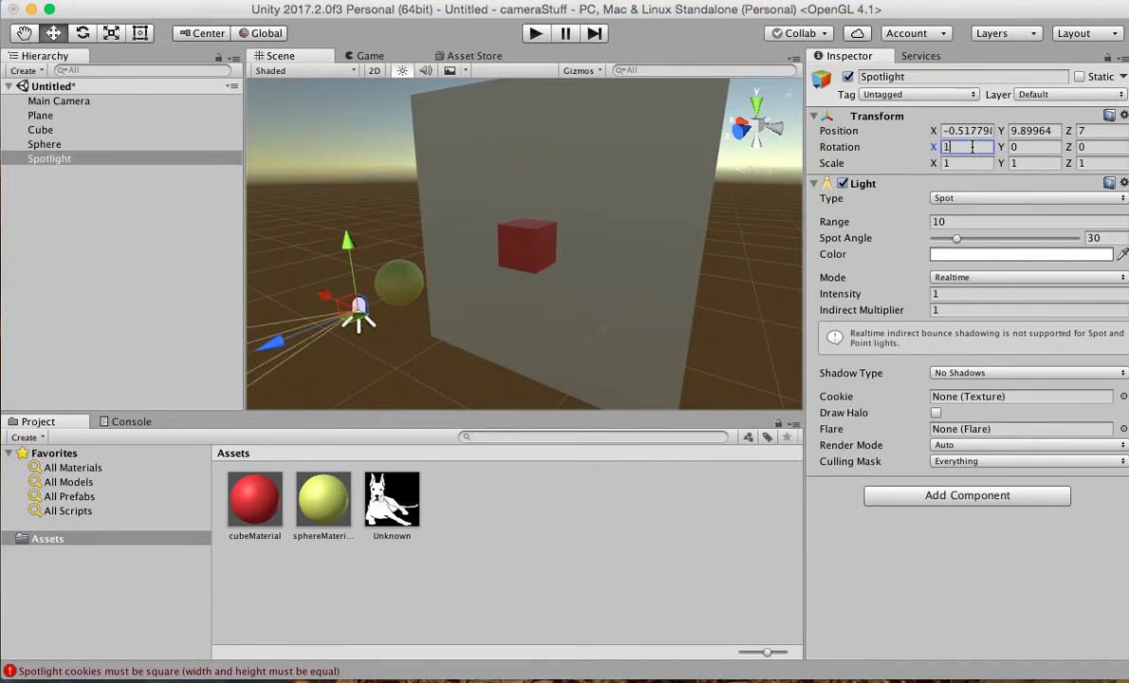
type("80")
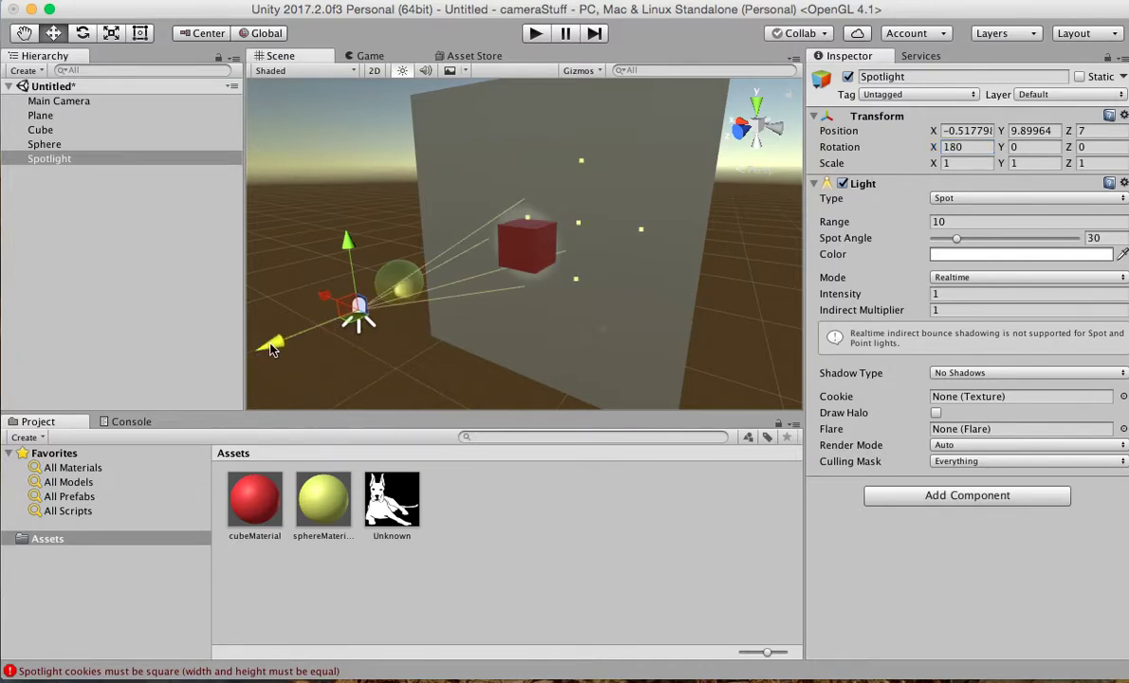
Move the spotlight farther back to about Z 7.57 and set its intensity to 3
left_click_drag(270, 342, 221, 330)
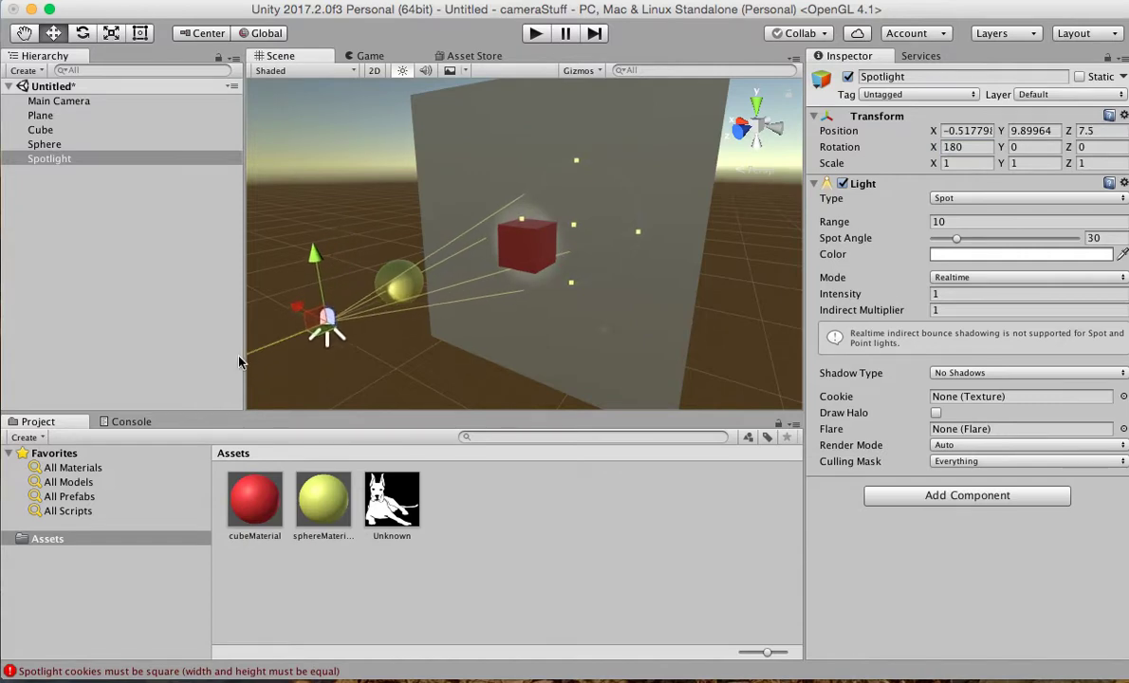
left_click(961, 309)
left_click(948, 294)
type("2")
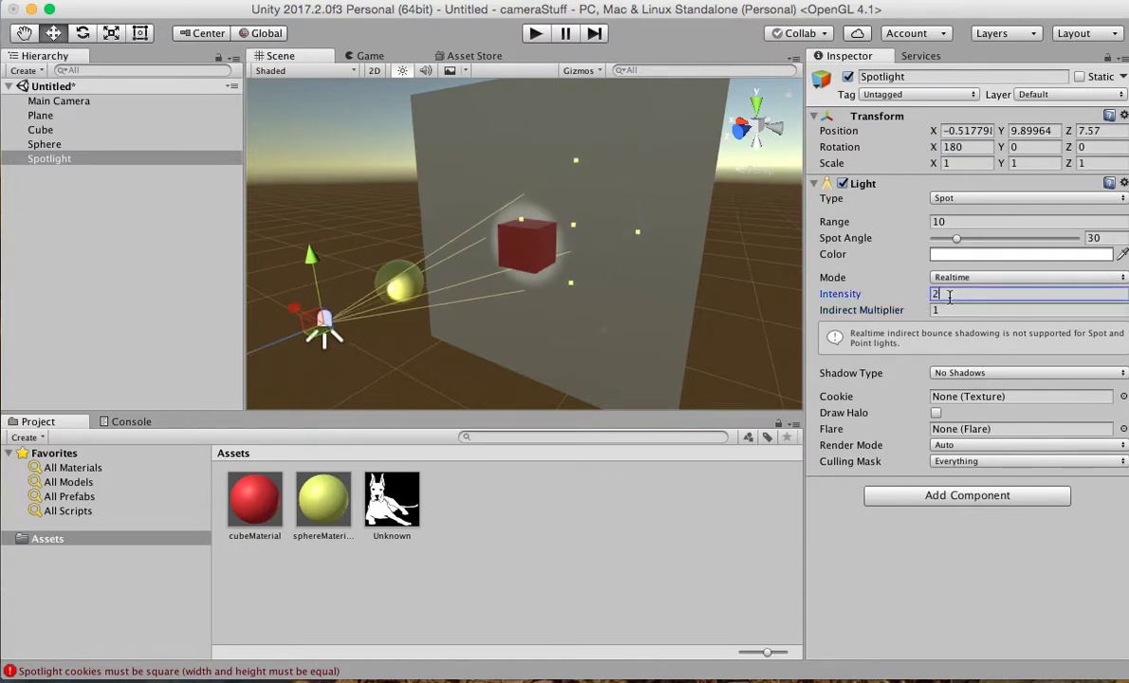
key("BackSpace")
type("3")
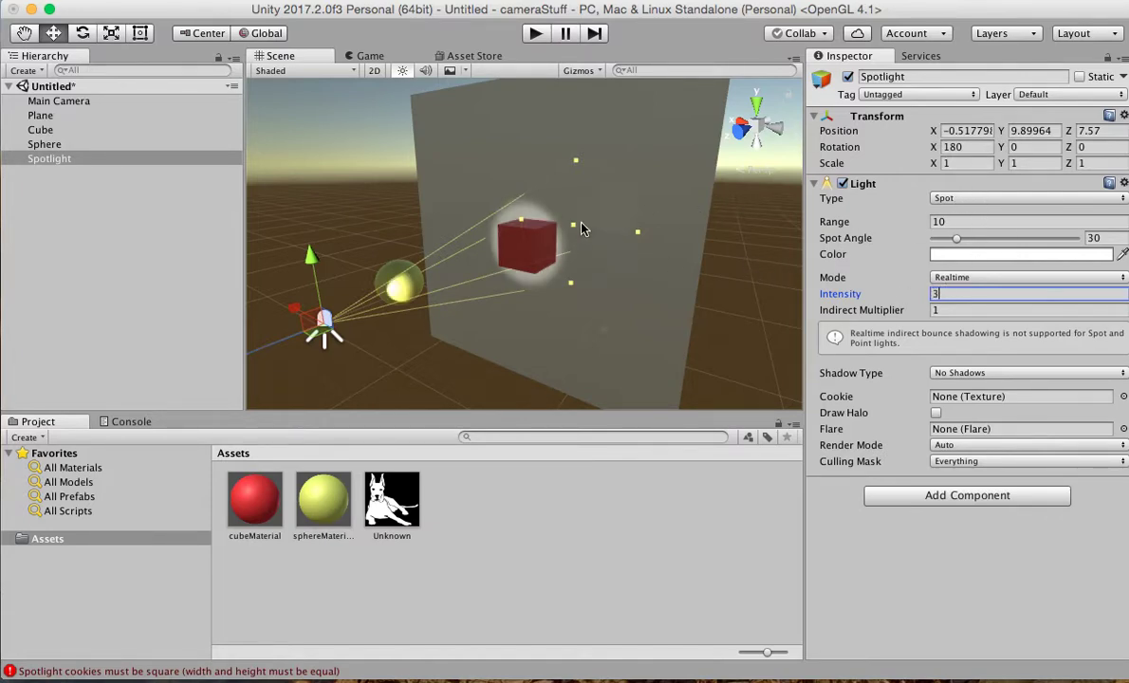
Delete the sphere and the cube from the scene, leaving the plane and the spotlight
left_click(527, 333)
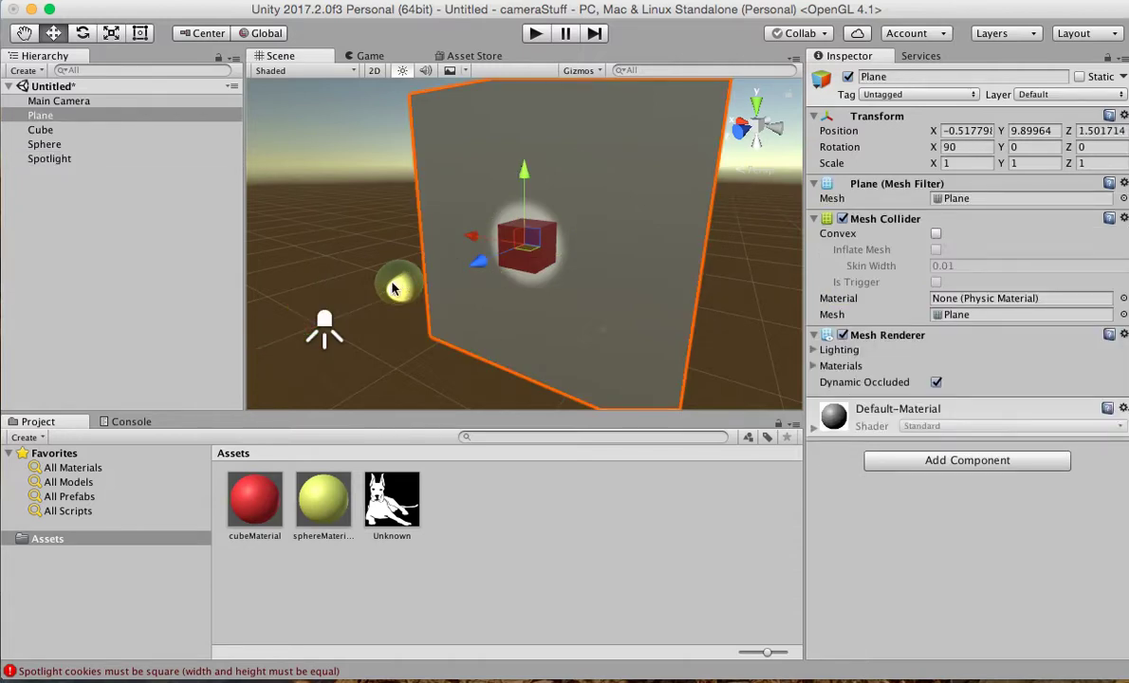
left_click(45, 144)
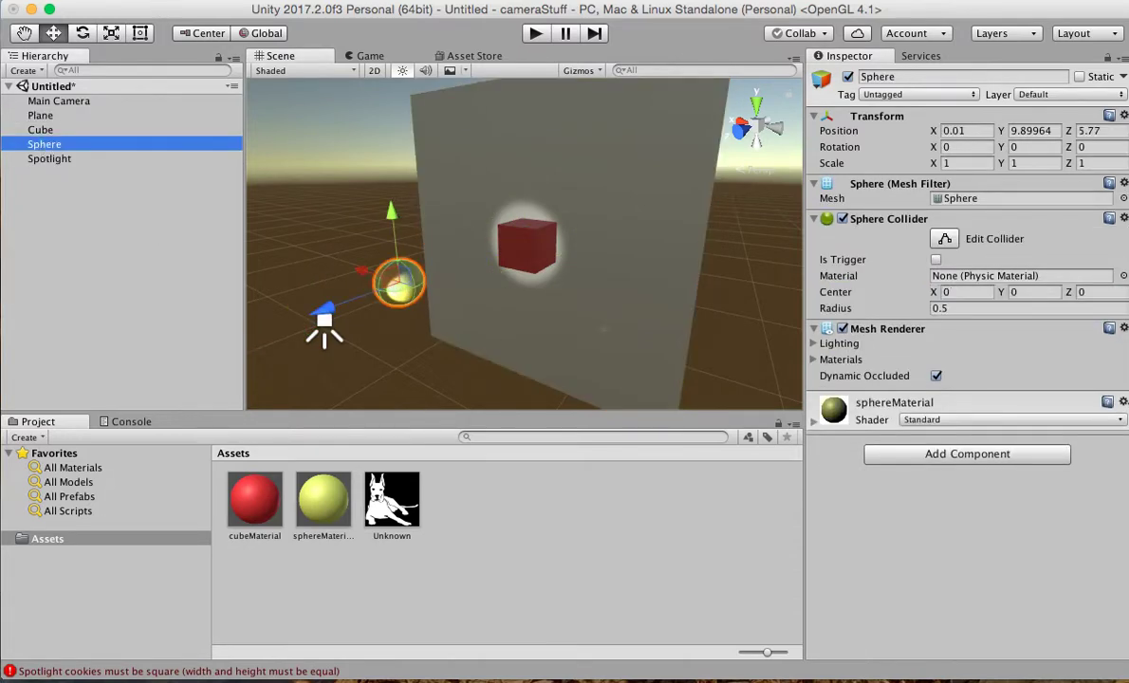
left_click(125, 1)
left_click(158, 131)
left_click(54, 130)
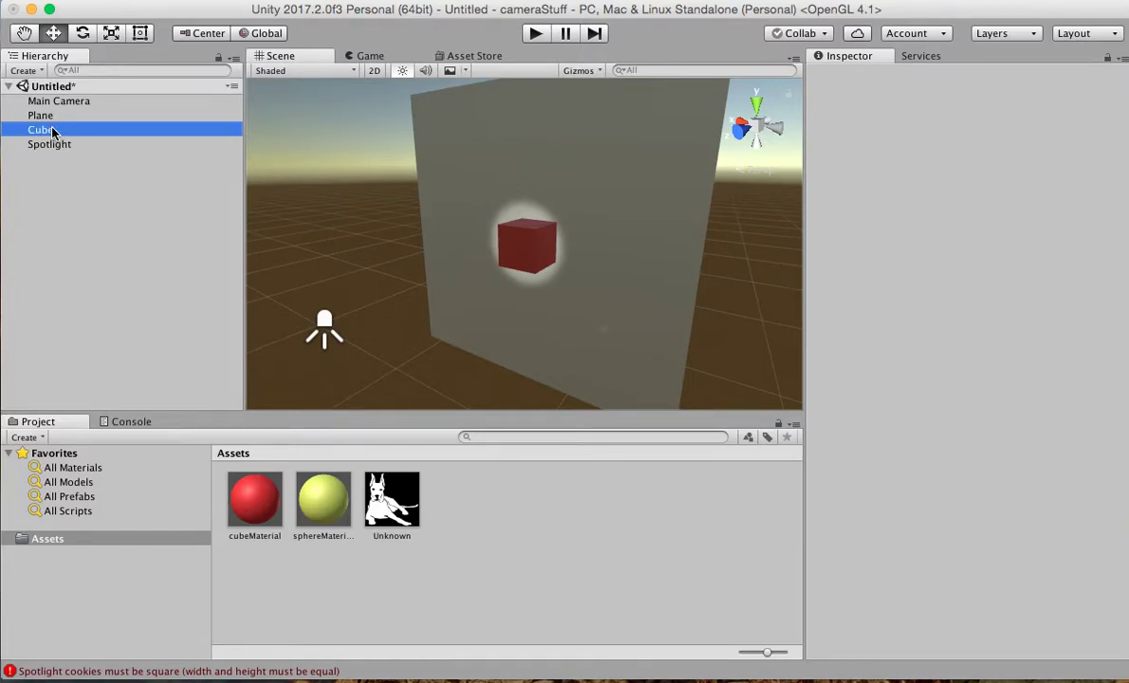
left_click(125, 1)
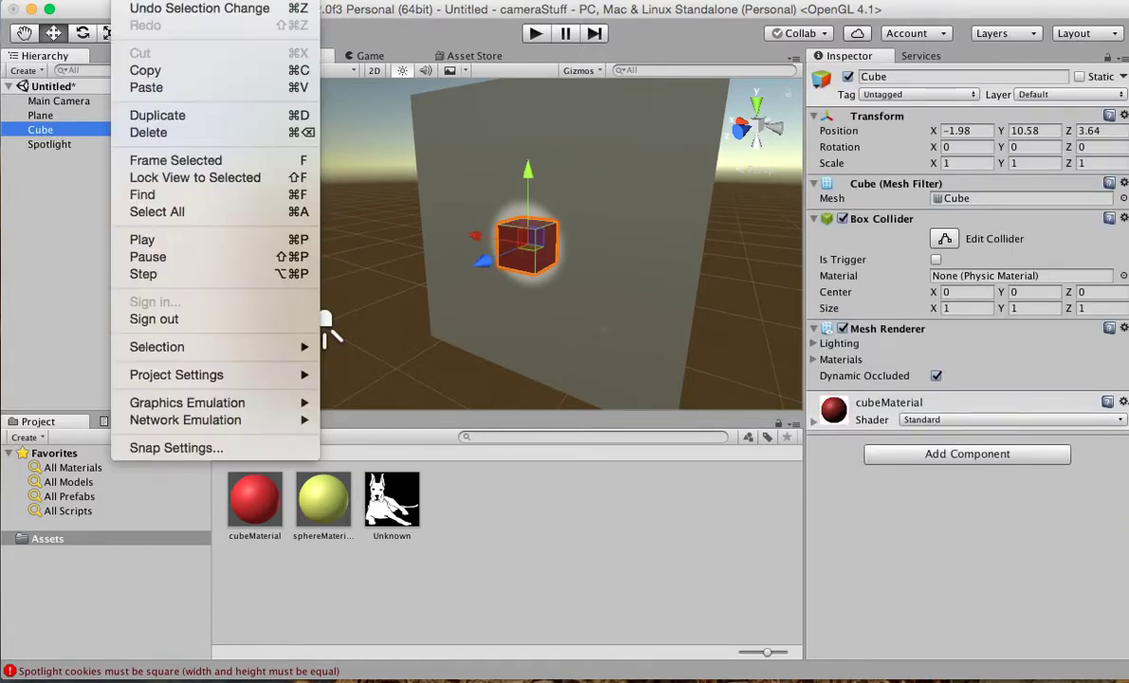
left_click(152, 131)
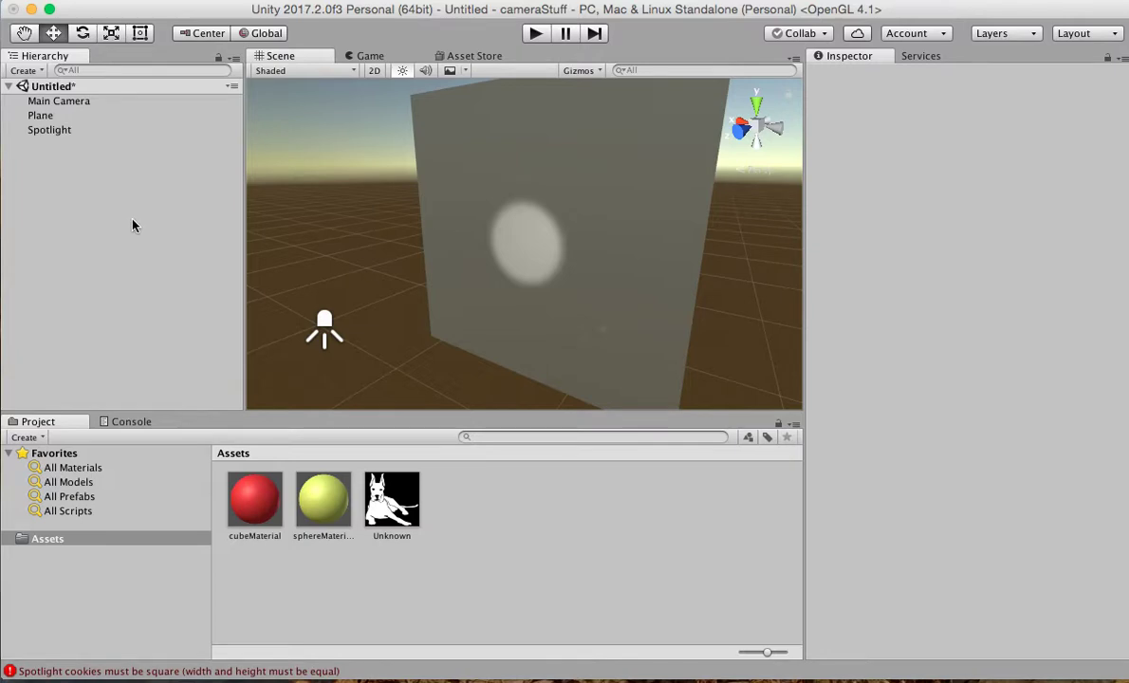
Review the texture type and alpha source options in the import settings of the Unknown dog image
left_click(55, 130)
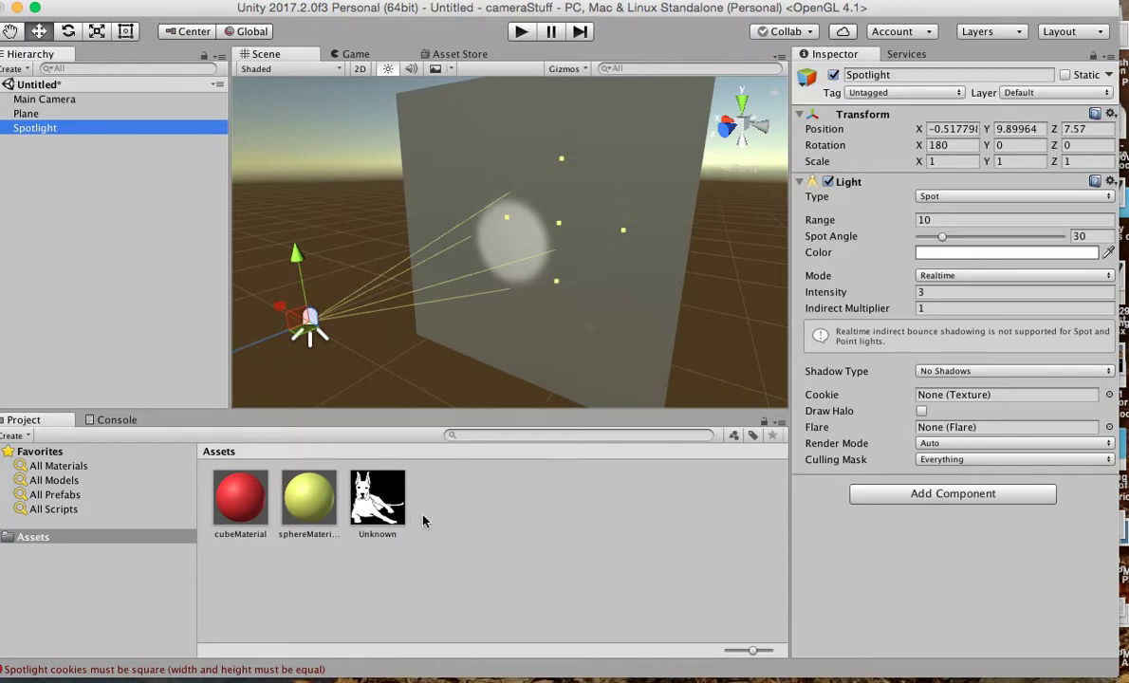
left_click(382, 508)
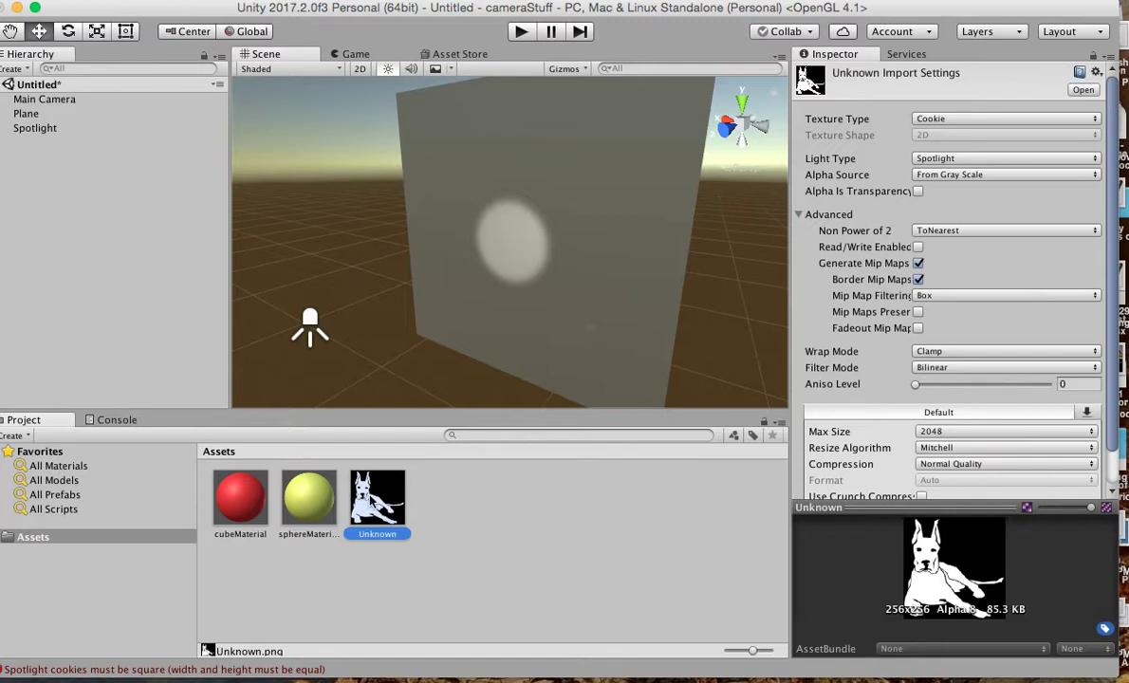
left_click(939, 118)
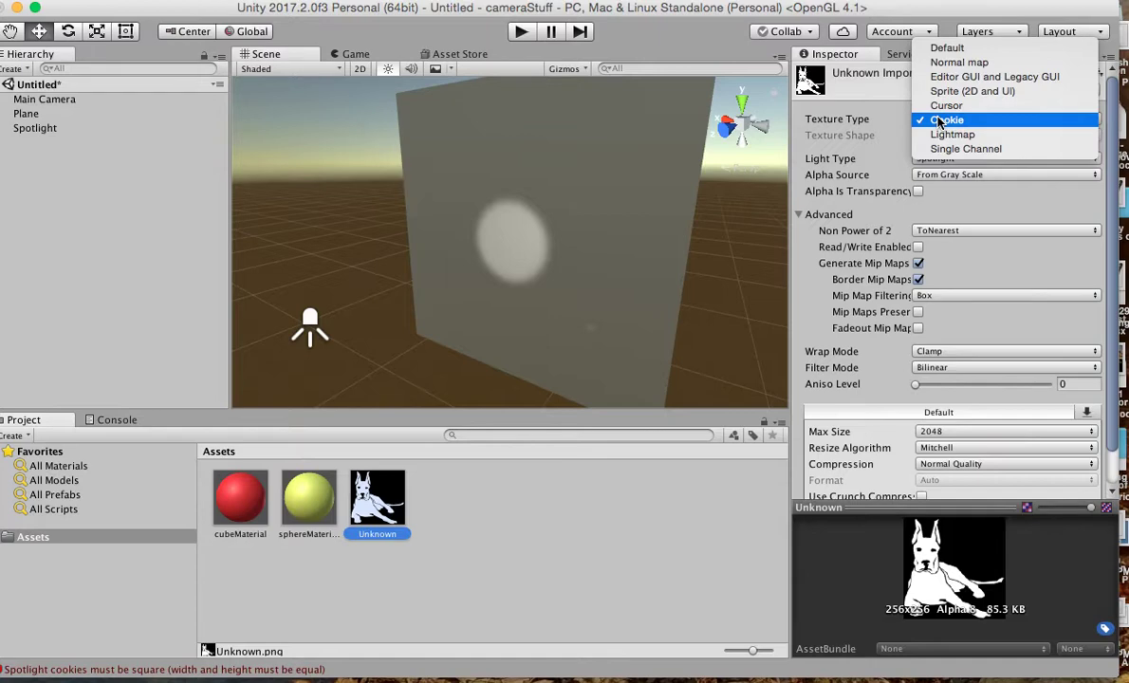
left_click(943, 120)
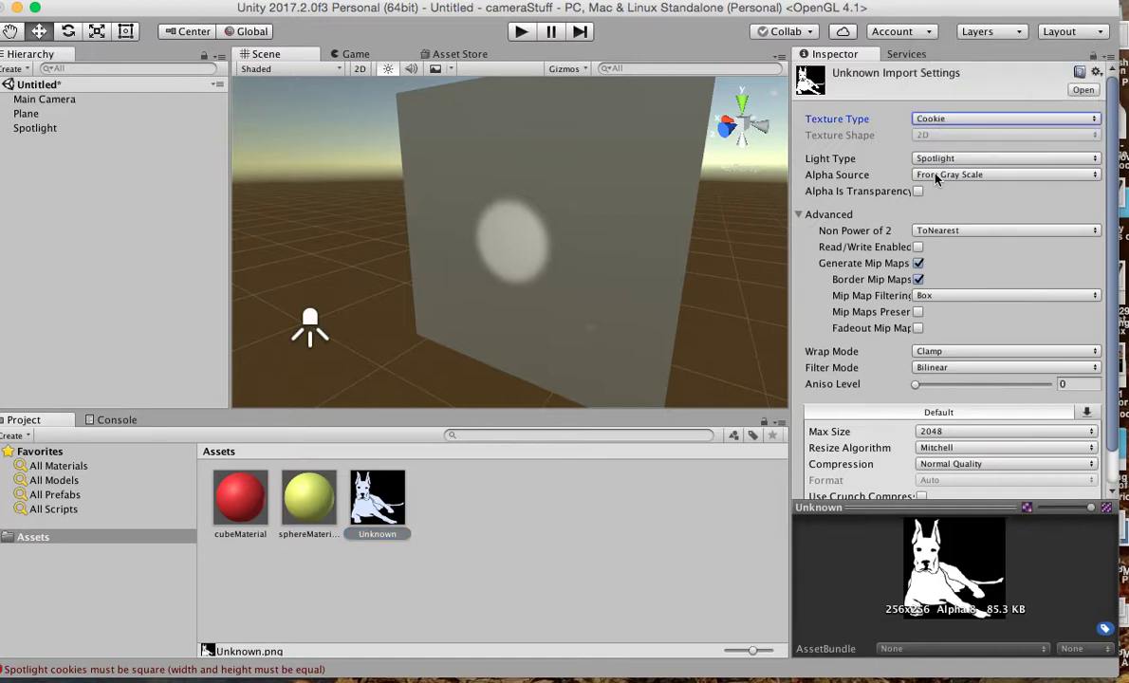
left_click(936, 177)
left_click(936, 177)
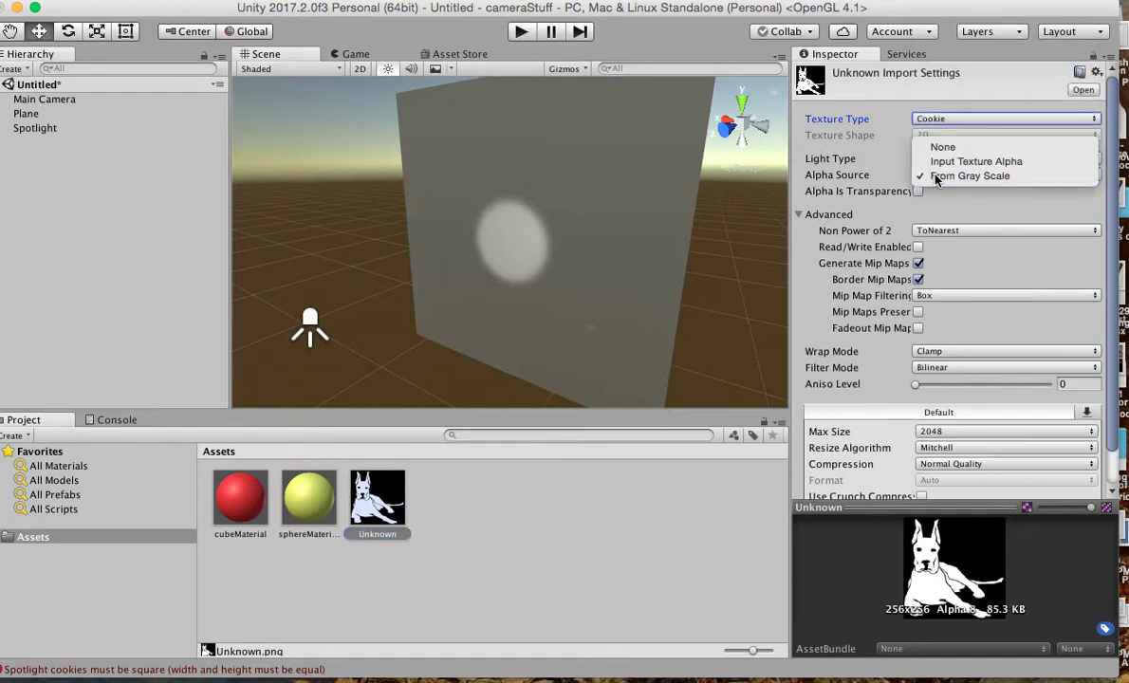
left_click(639, 528)
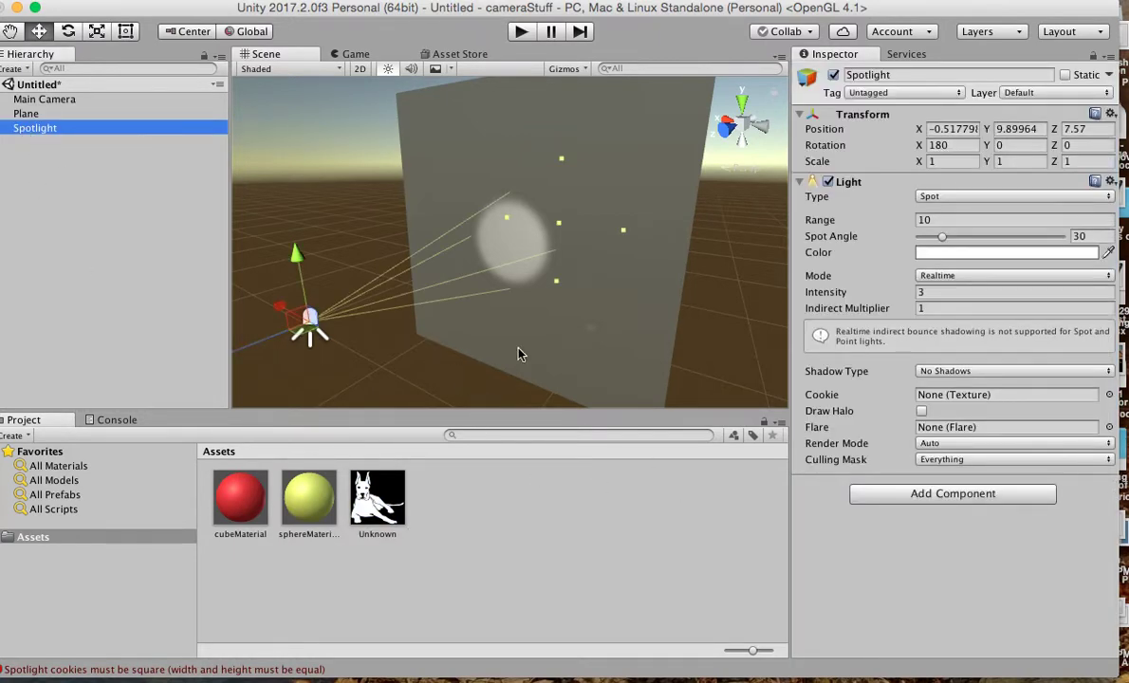
Assign the Unknown dog texture as the spotlight's cookie
left_click(1109, 394)
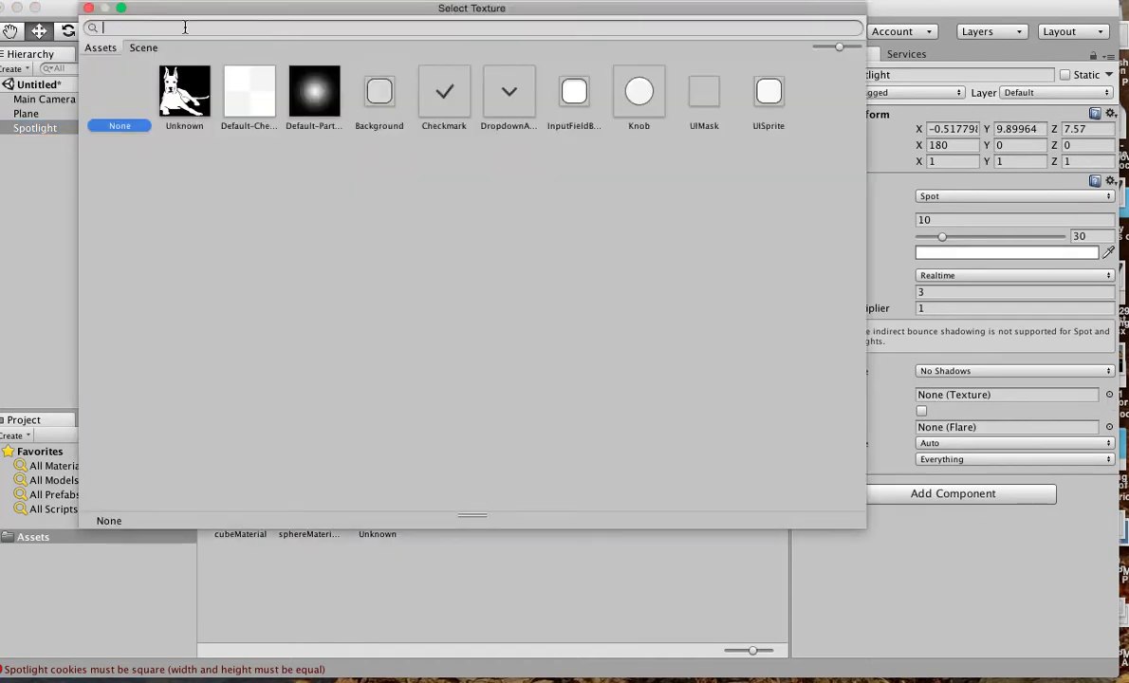
left_click(167, 92)
left_click(88, 9)
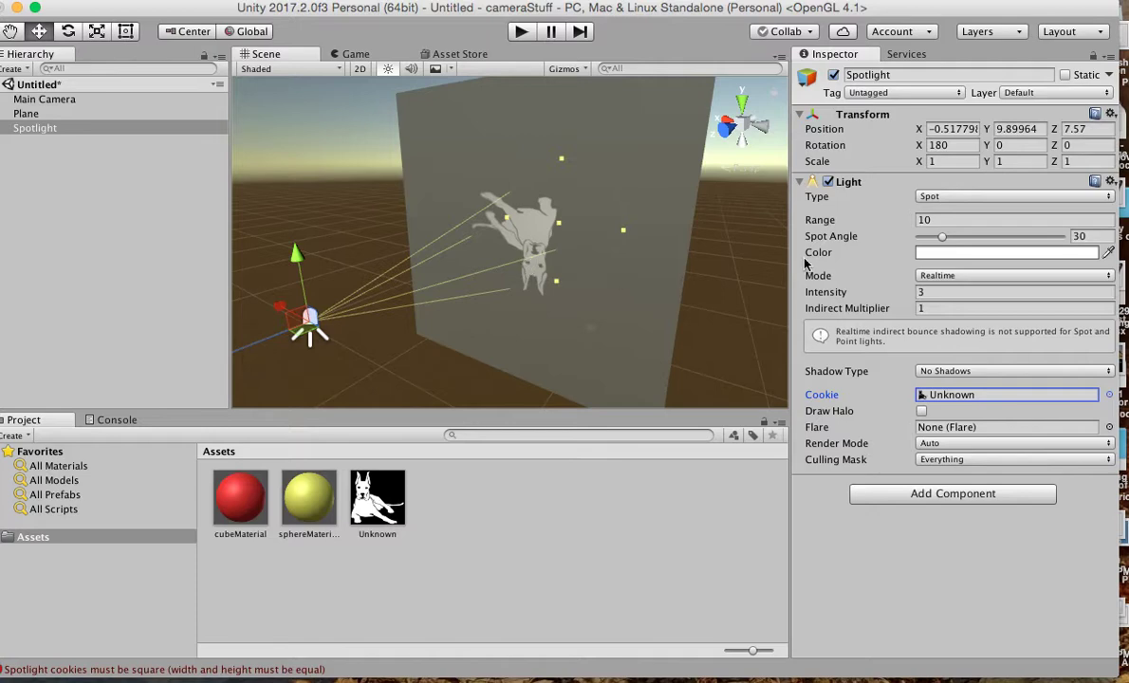
Set the spotlight's Z rotation to 180 to turn the projected dog upright, and deselect the light
left_click(1079, 145)
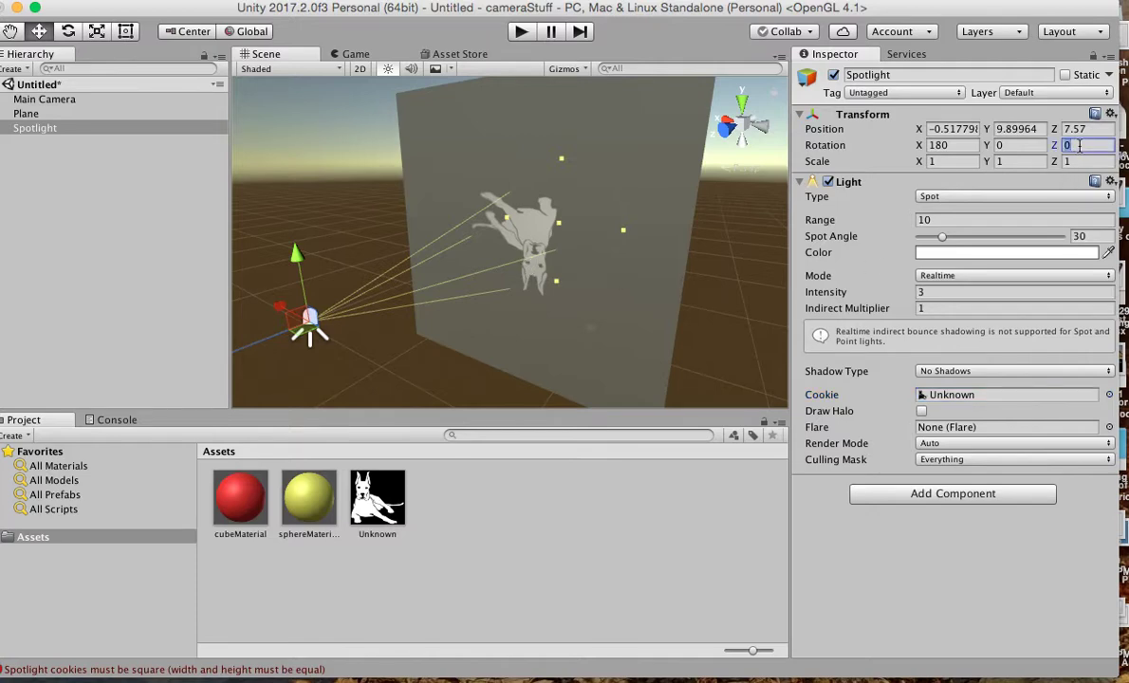
type("180")
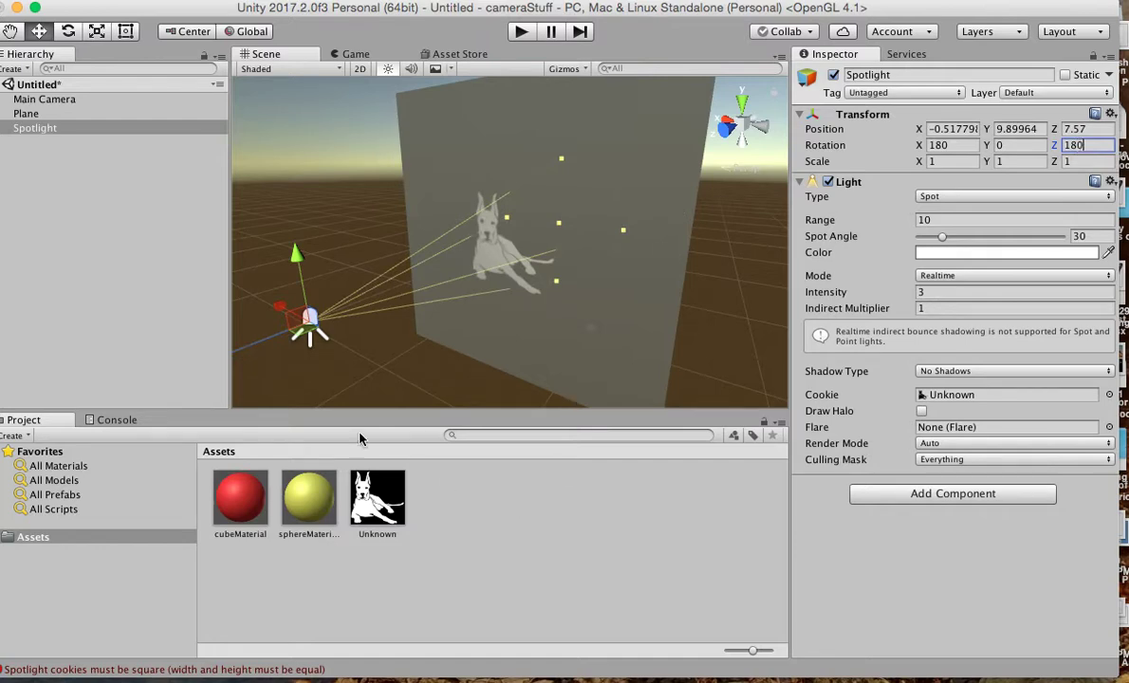
left_click(123, 310)
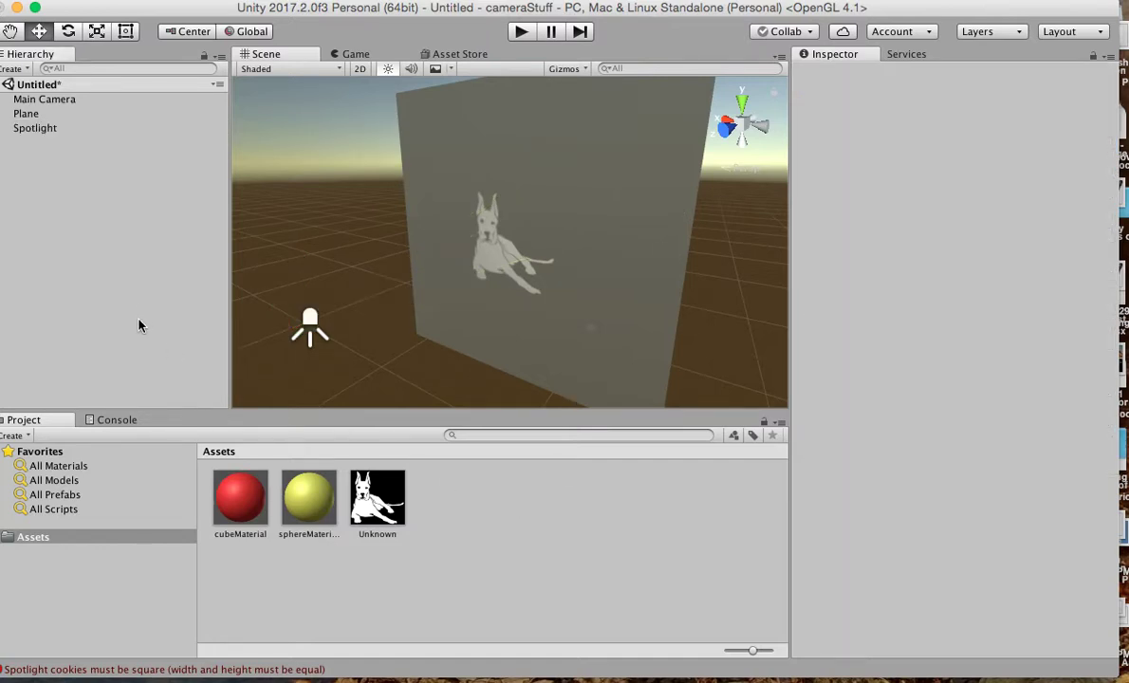